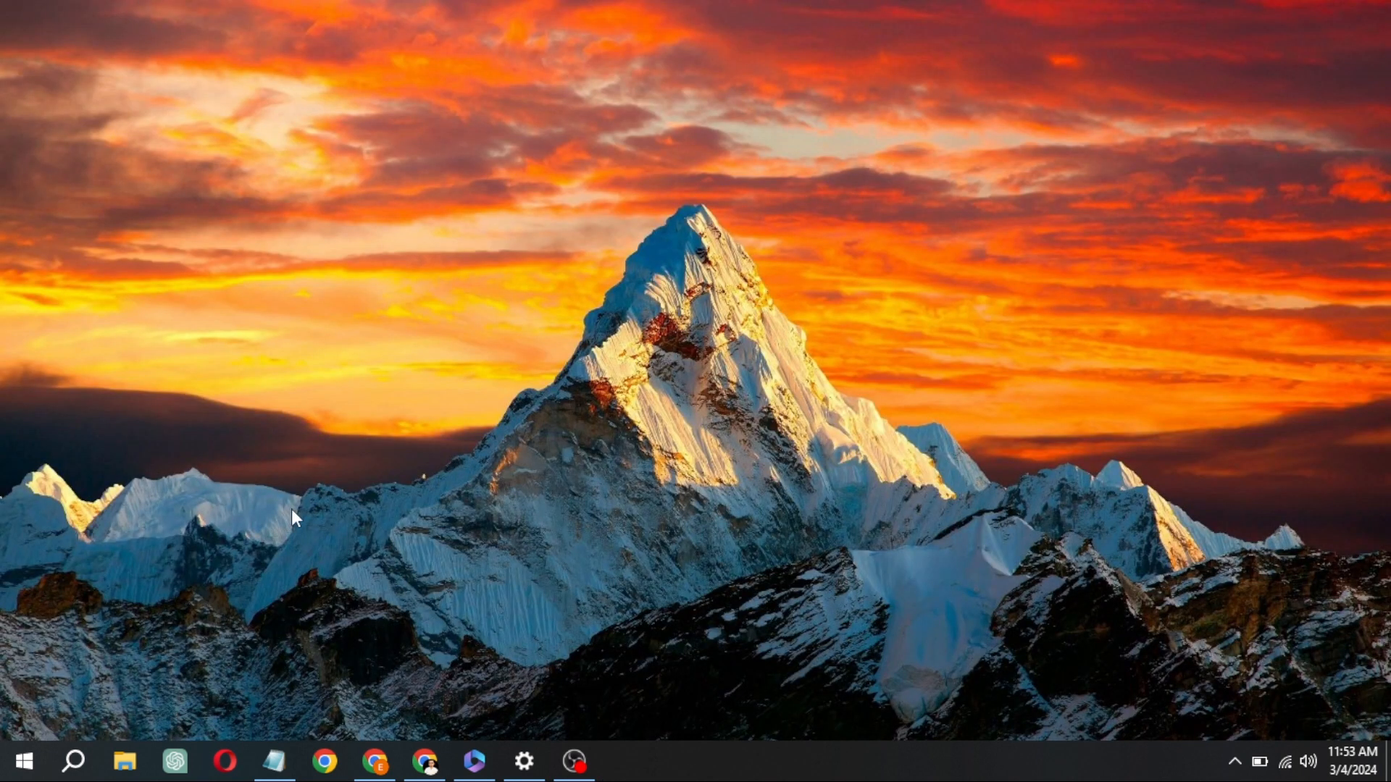
Step: Open the About your PC system settings and check the amount of installed RAM
click(81, 762)
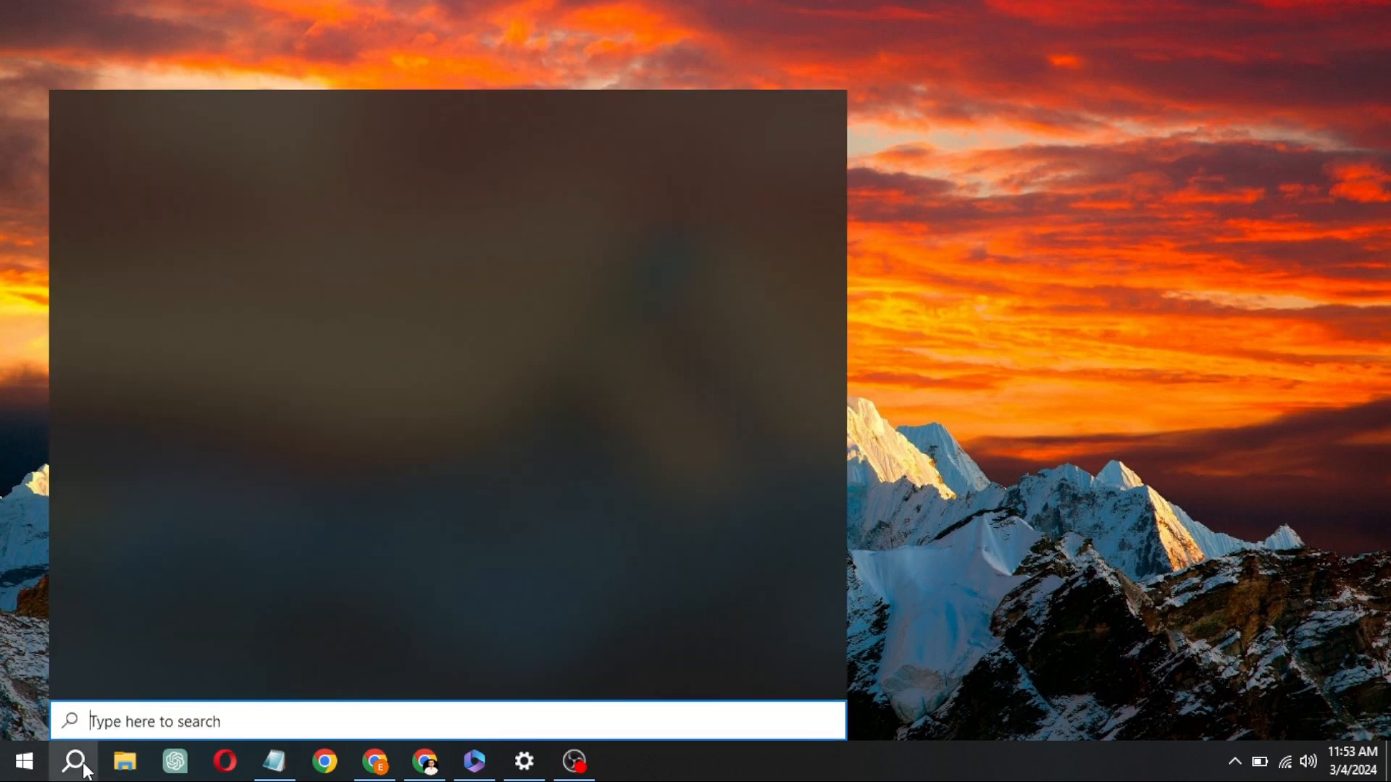
text(about)
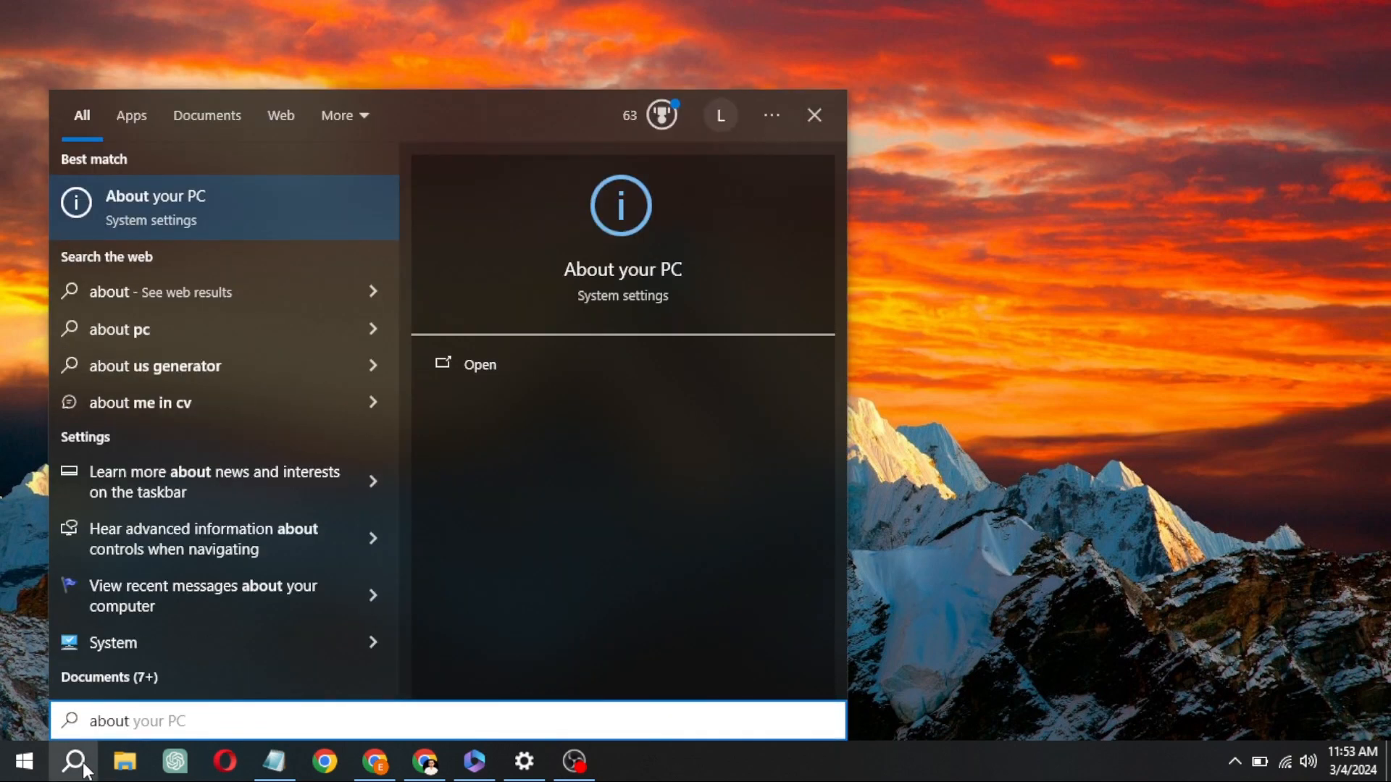
click(181, 199)
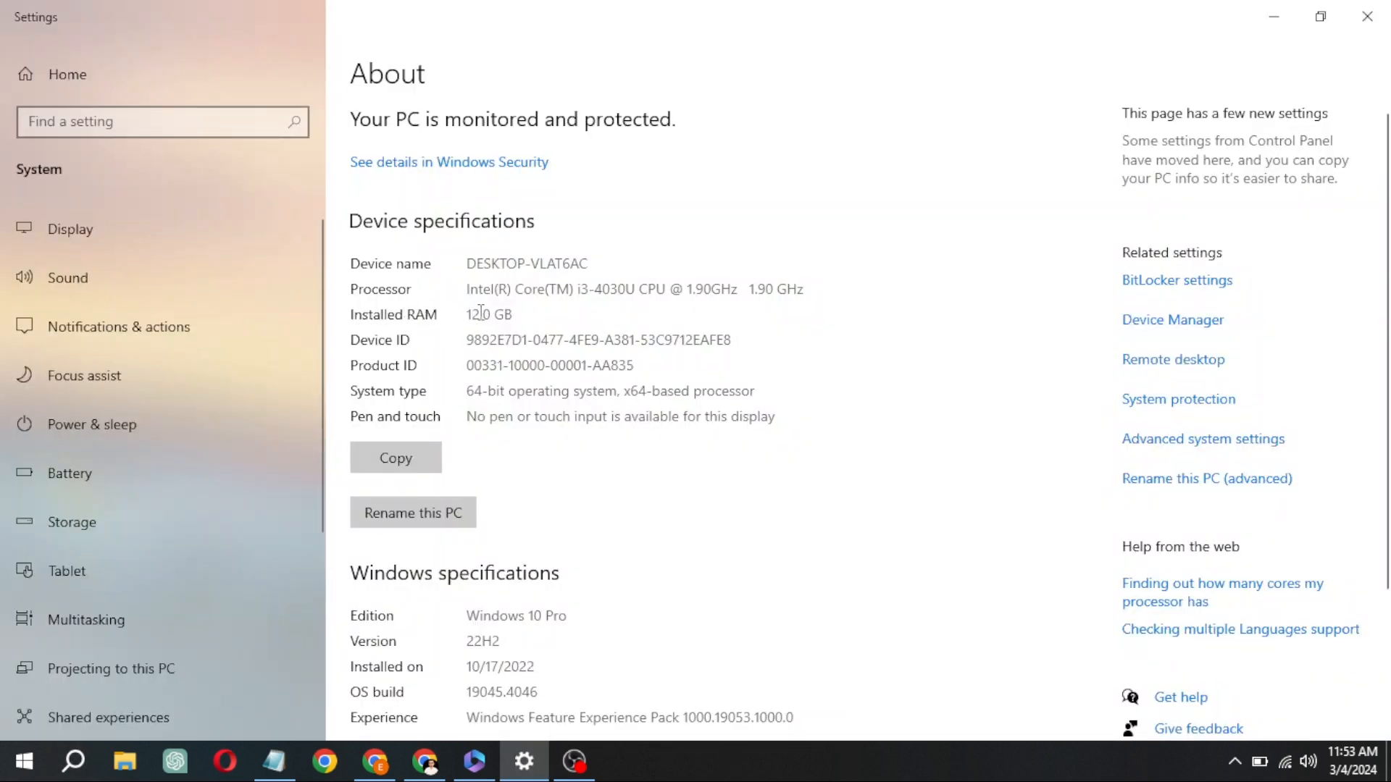
drag(515, 313, 465, 314)
Step: Open the Virtual Memory settings through the advanced system settings and the advanced performance options
click(1207, 442)
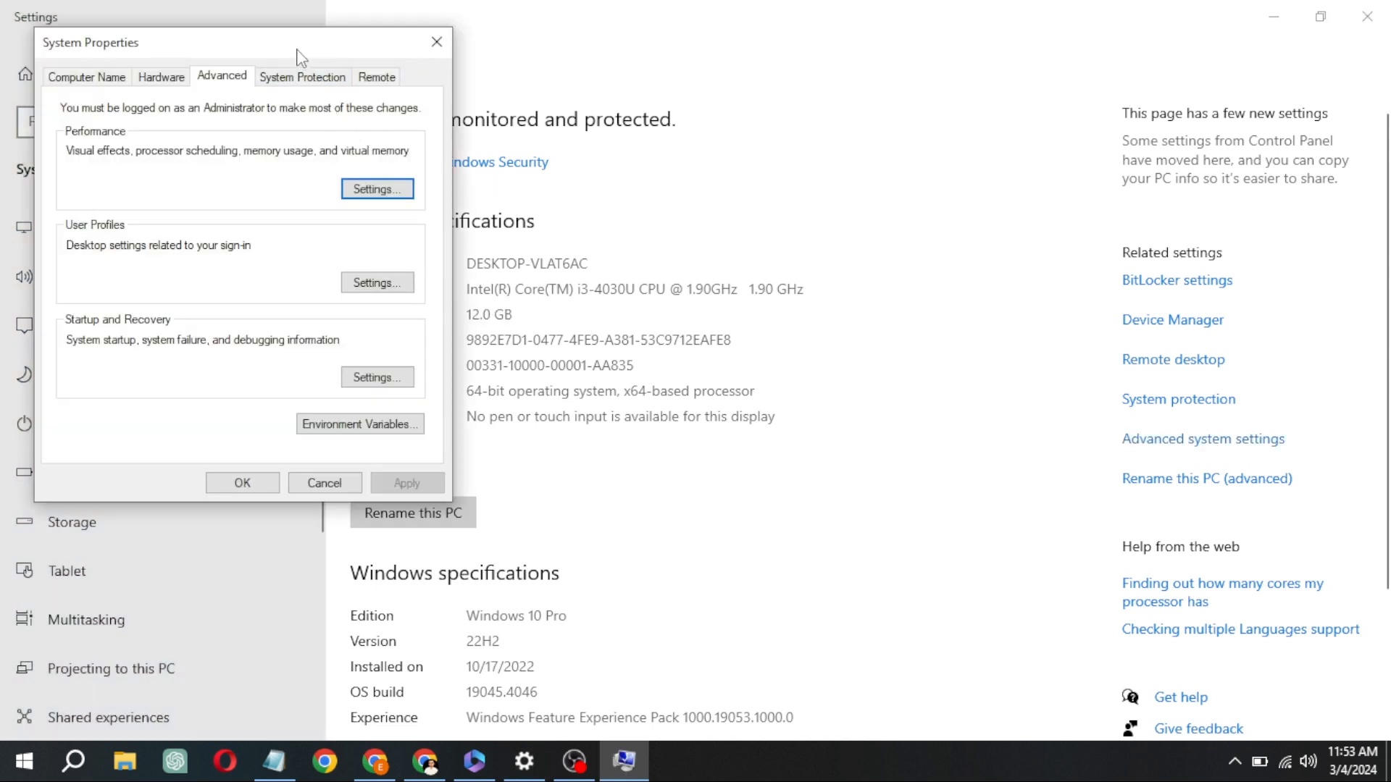
drag(301, 58, 680, 130)
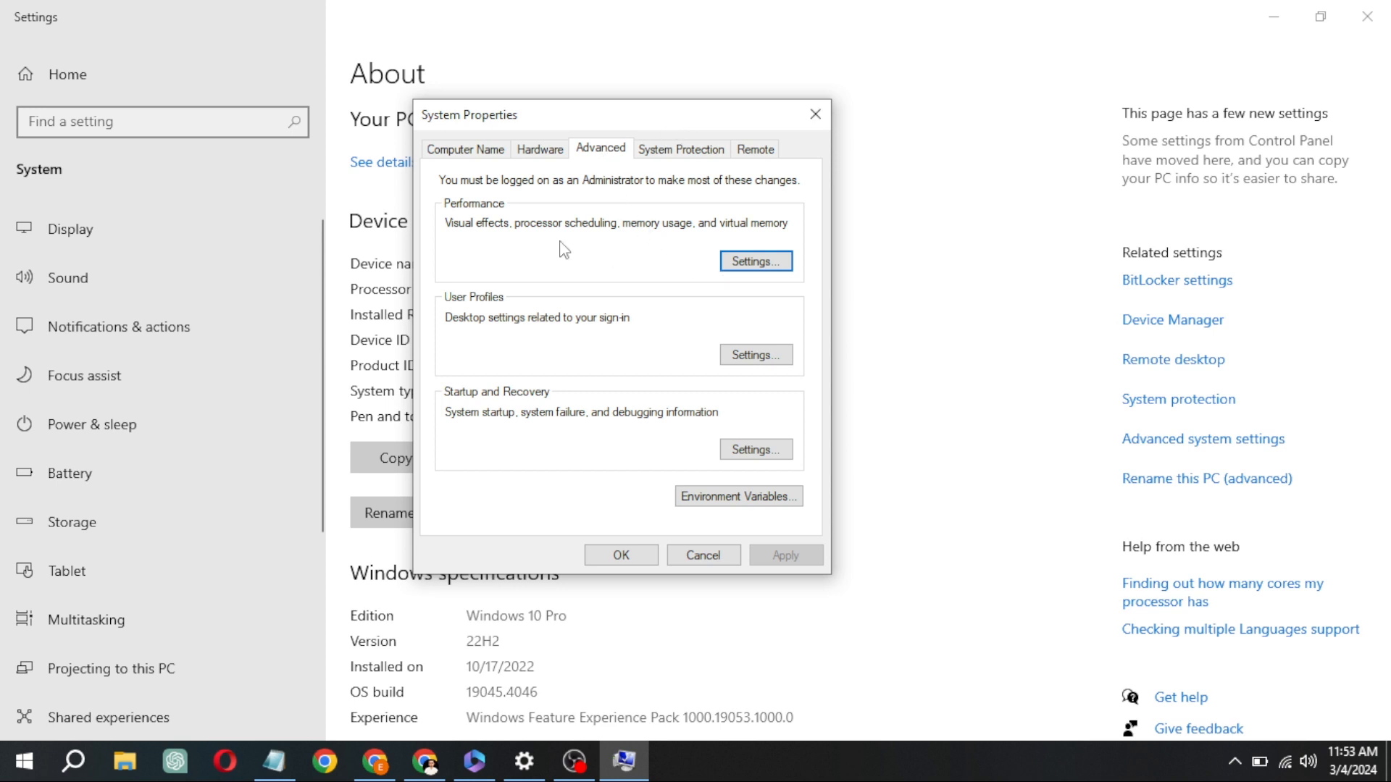
click(733, 264)
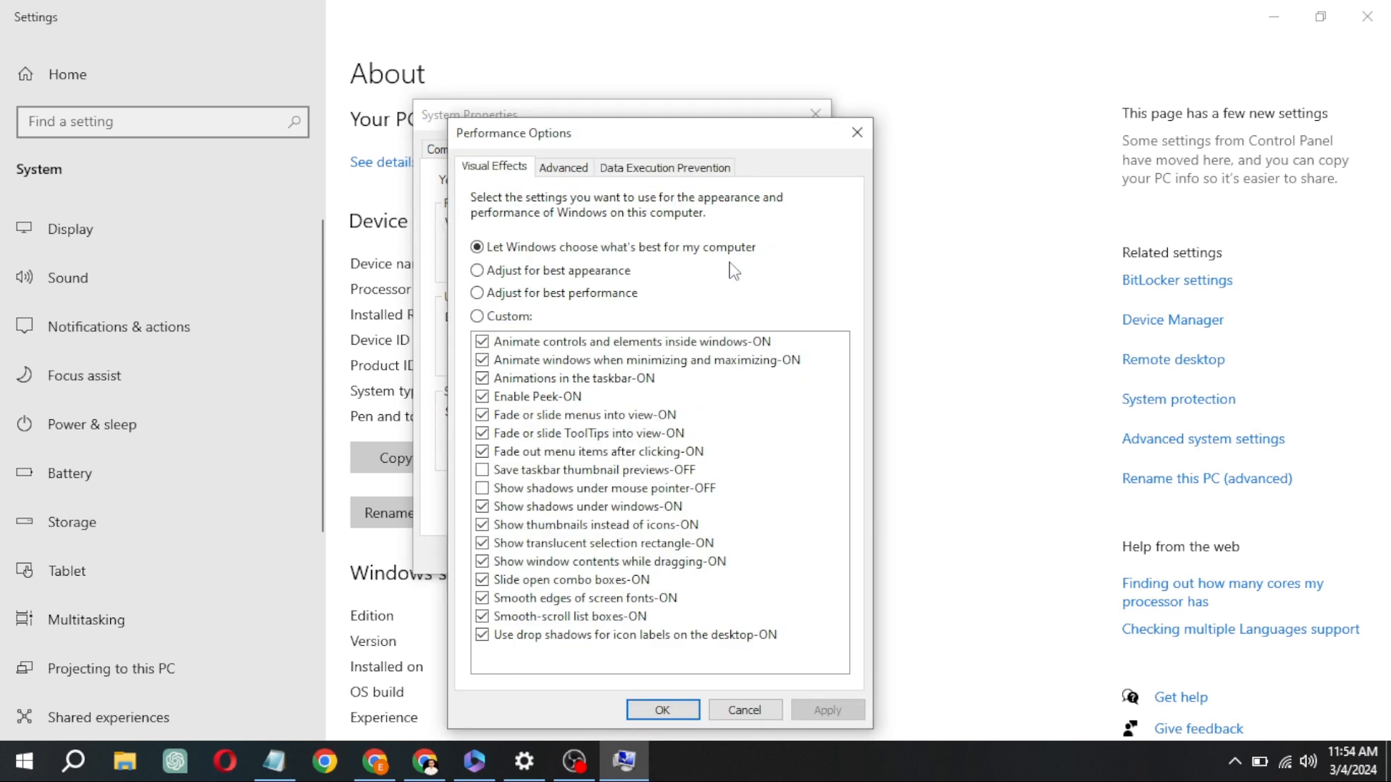
click(574, 174)
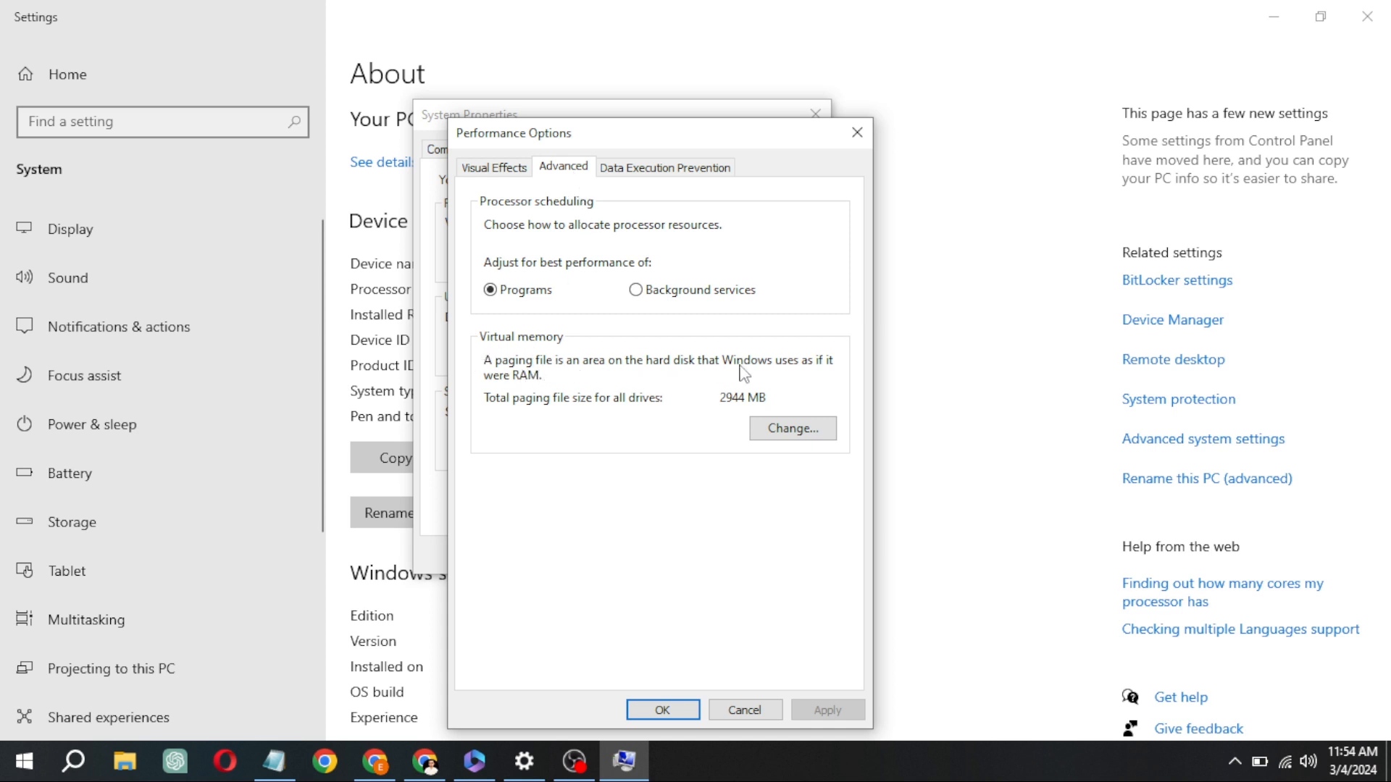
click(767, 431)
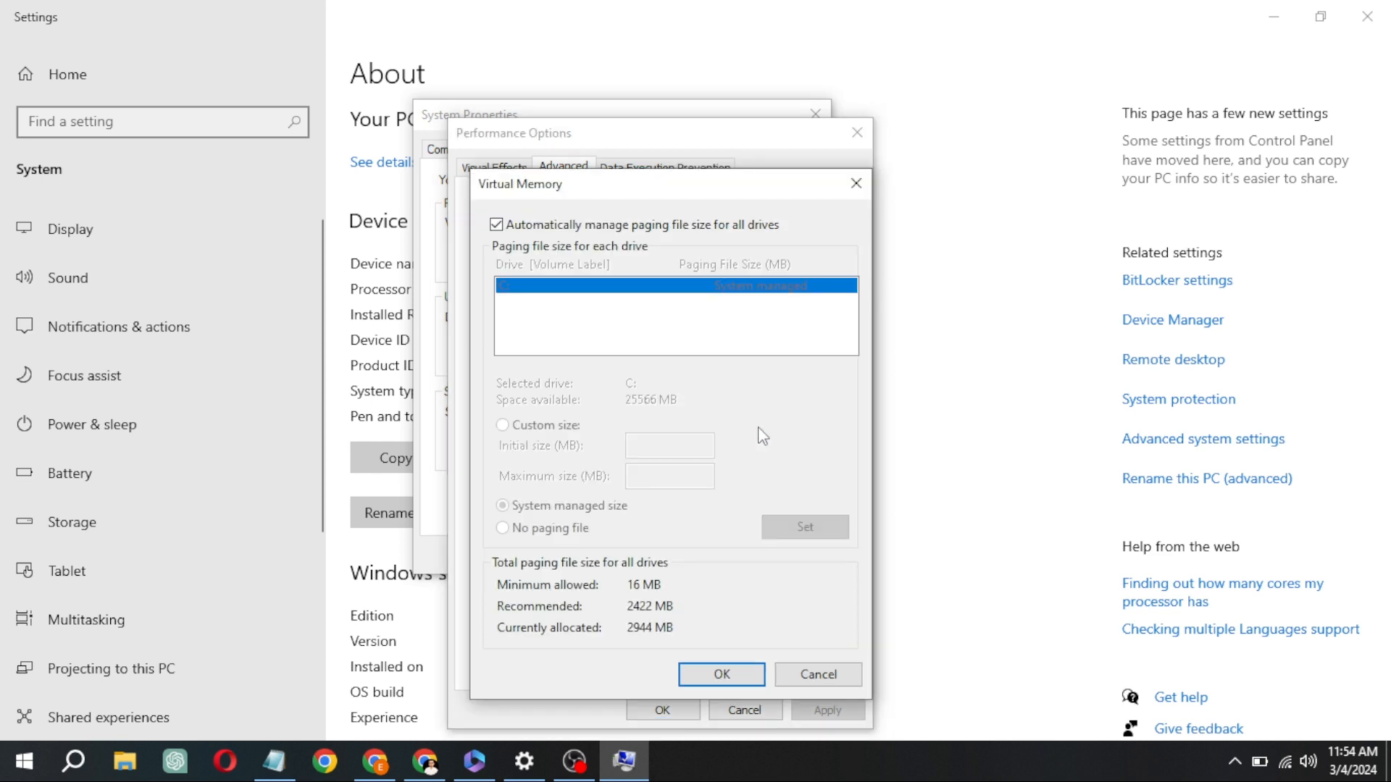
Step: Turn off automatic paging file management for all drives and choose a custom size for drive C:
click(496, 225)
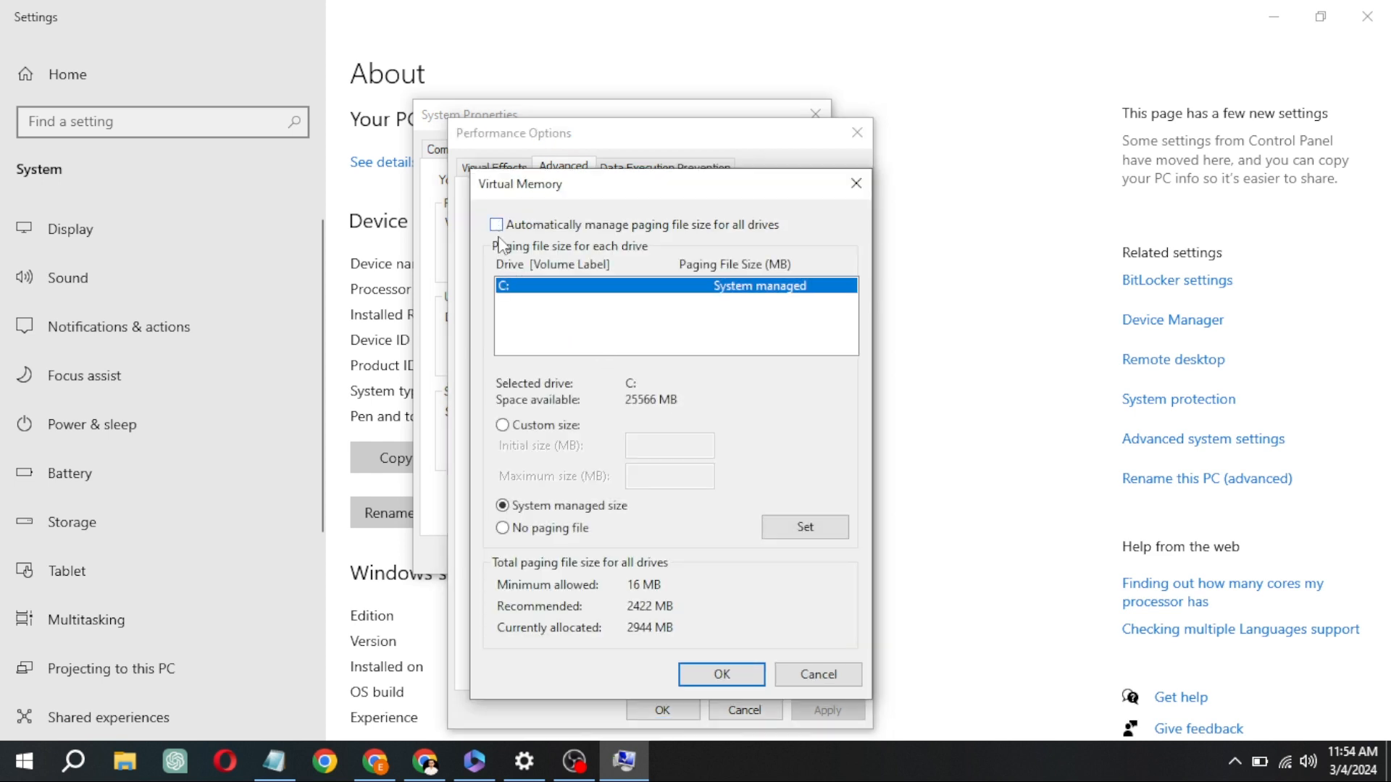
click(500, 427)
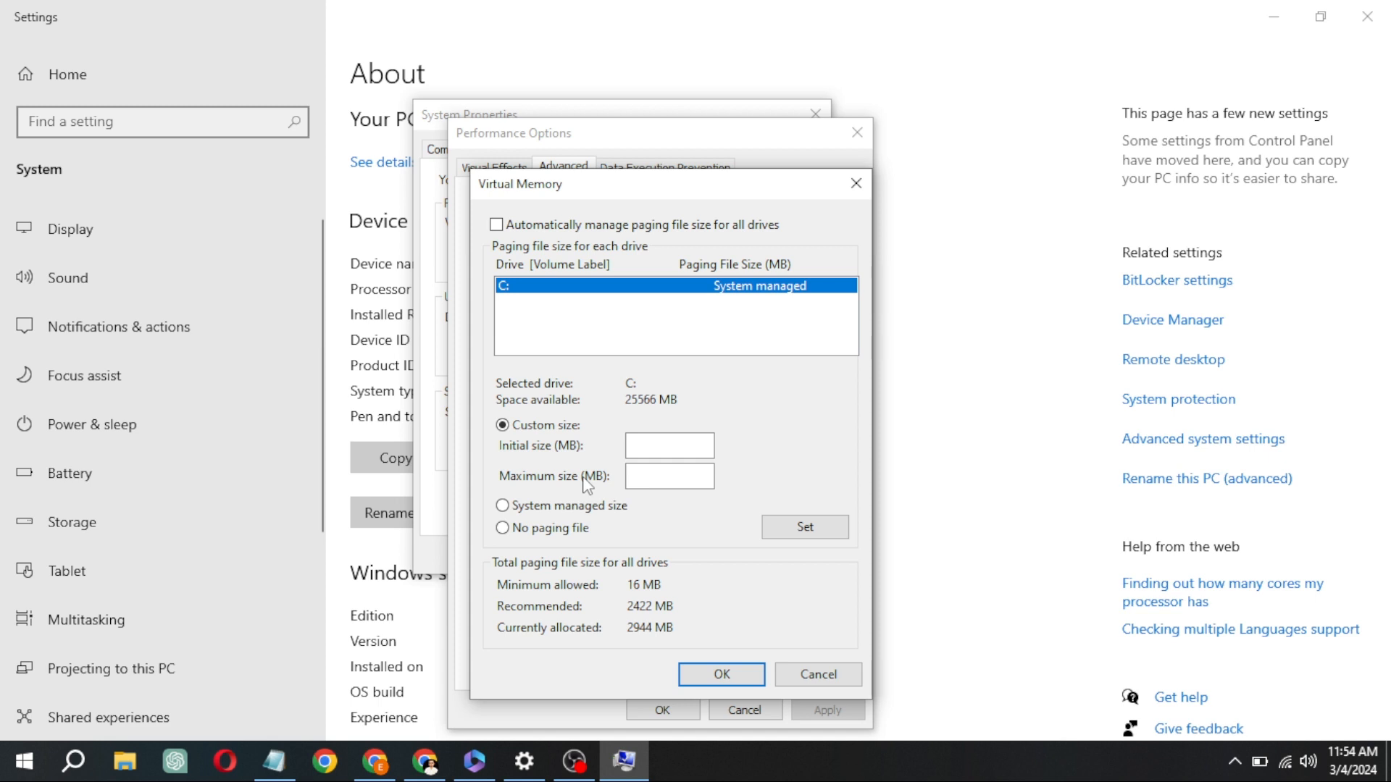
Step: Switch to the Notepad notes and duplicate the 8 GB RAM formula block directly below the original
key(alt+Tab)
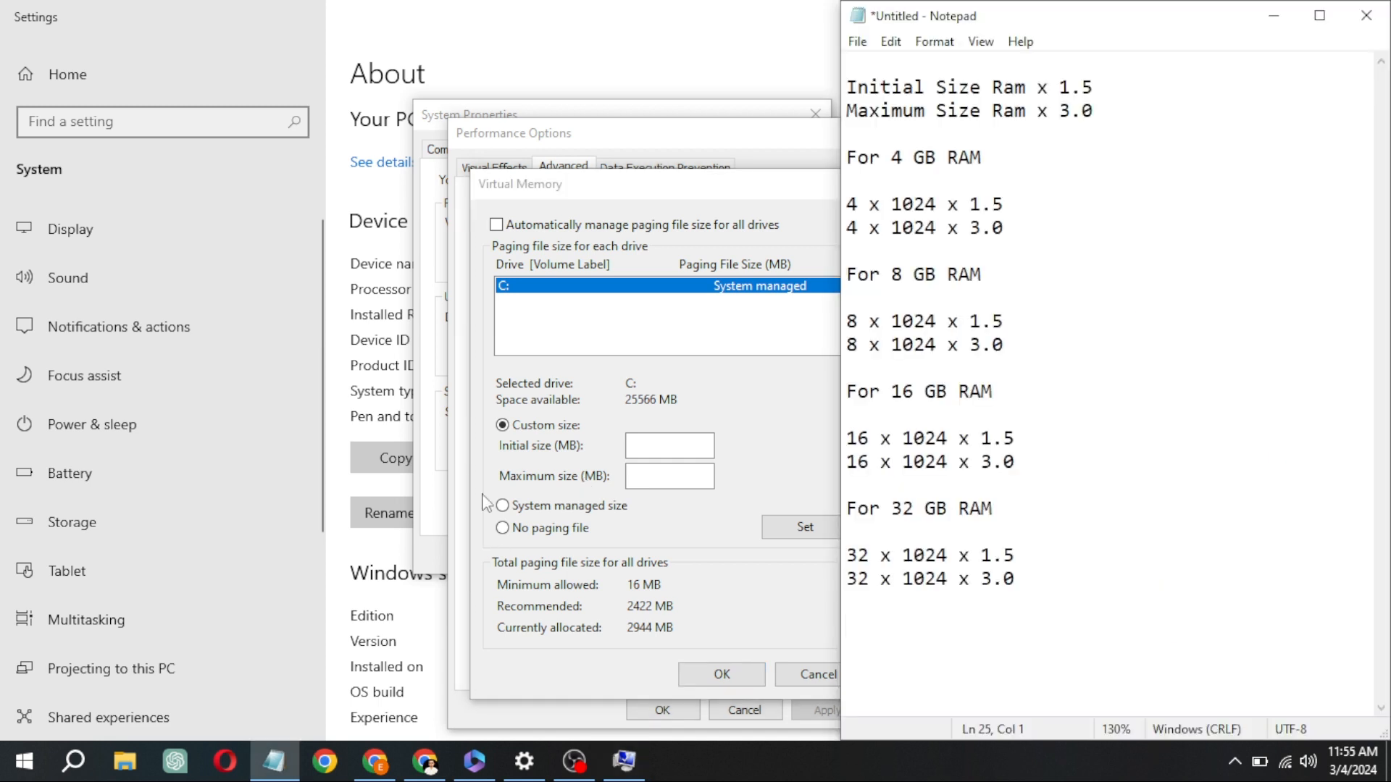
drag(560, 182, 468, 116)
click(996, 19)
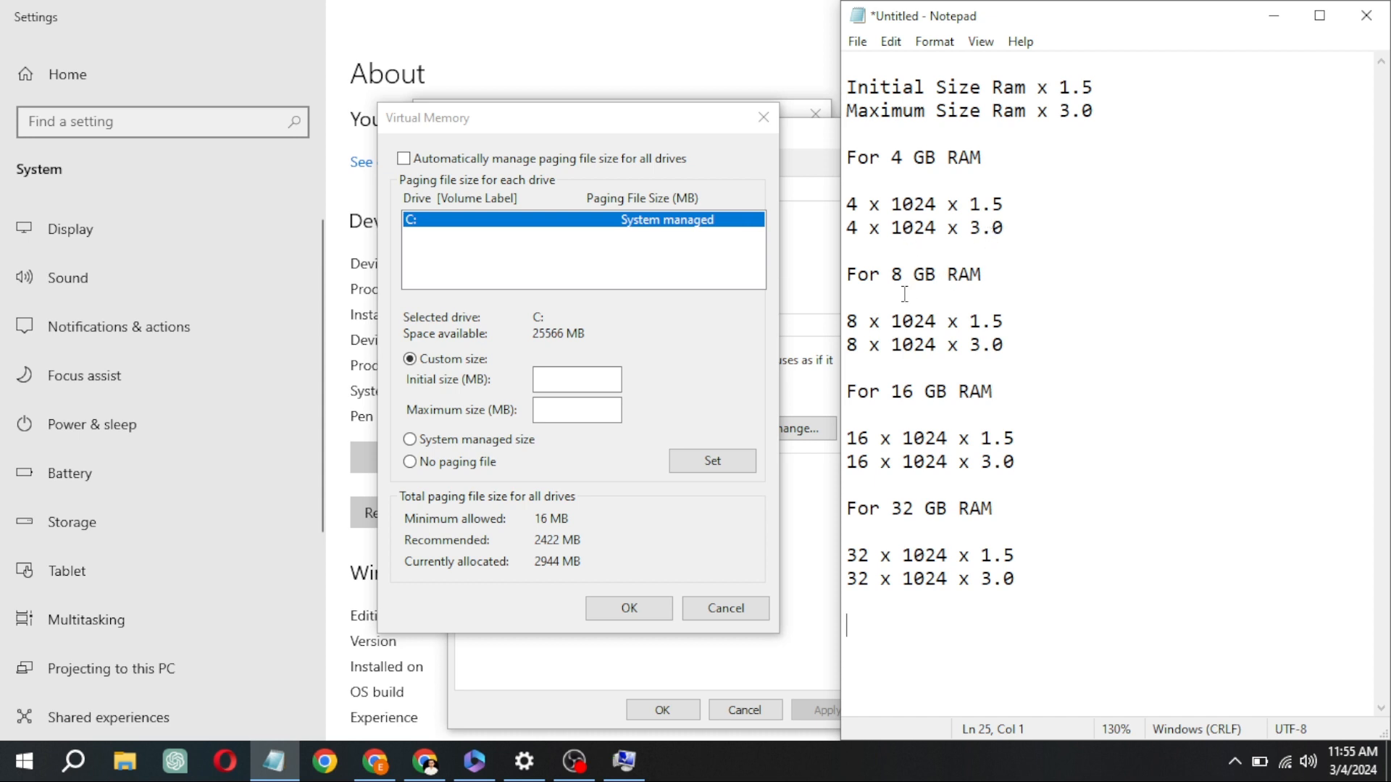
drag(846, 275, 1027, 347)
key(ctrl+c)
click(1015, 366)
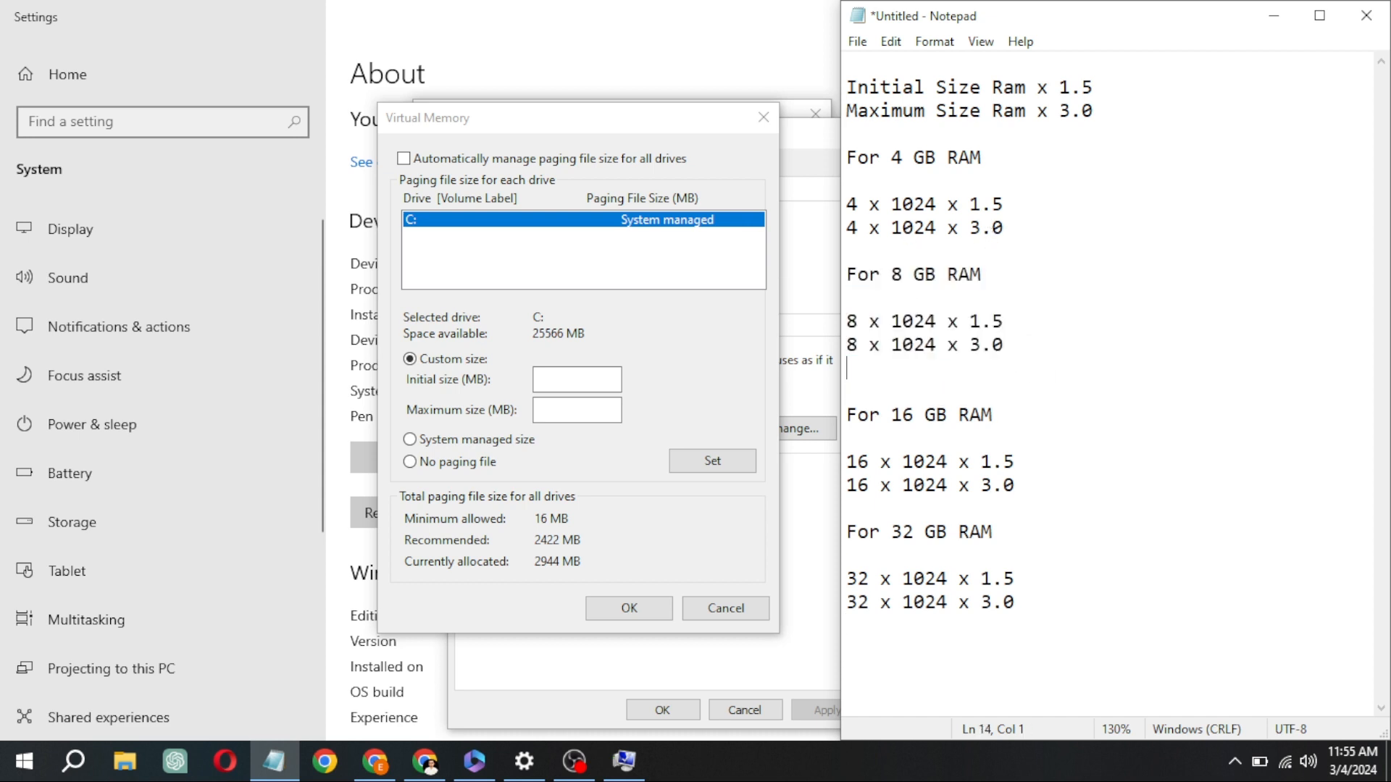
key(Return)
key(ctrl+v)
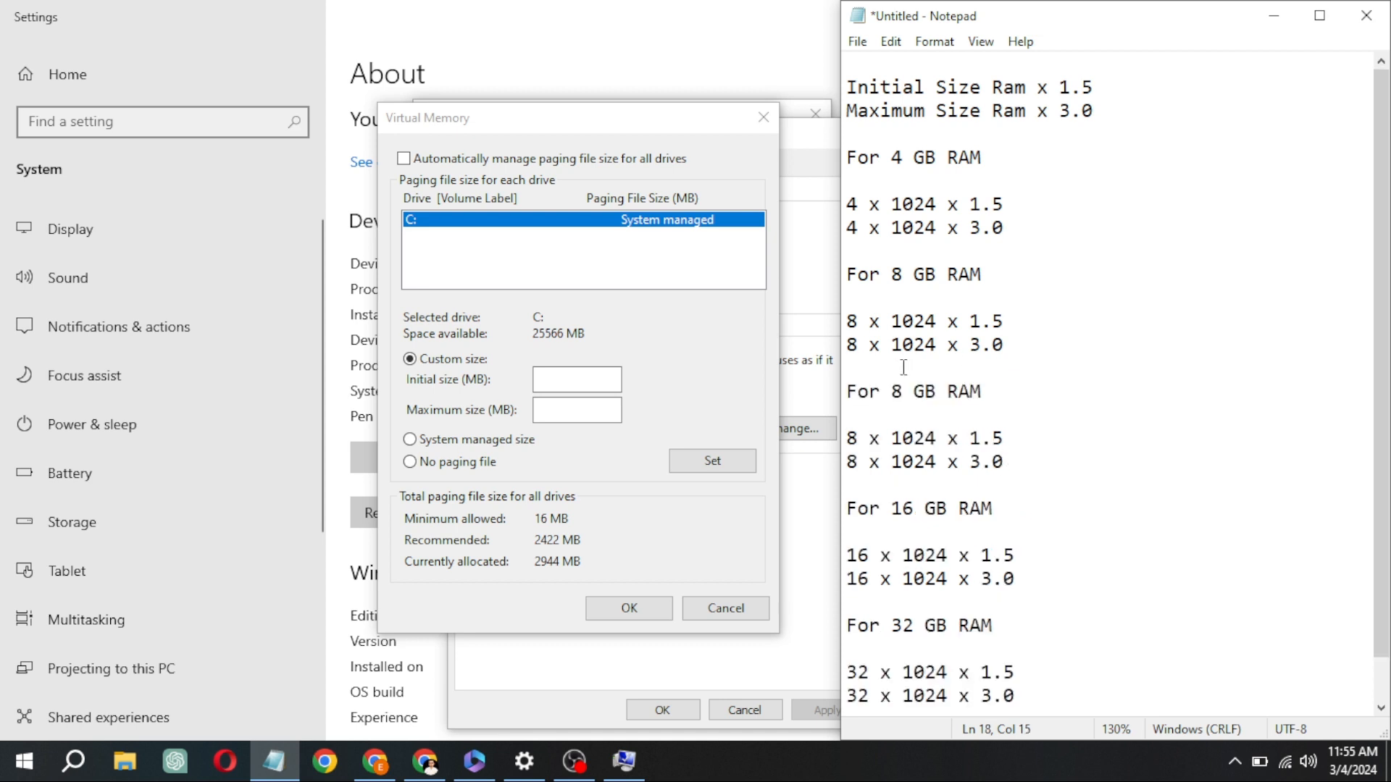
Step: Change the duplicated block to 12 GB RAM, with the formulas 12 x 1024 x 1.5 and 12 x 1024 x 3.0
drag(903, 391, 893, 392)
text(12)
drag(859, 442, 847, 470)
text(12)
text(2)
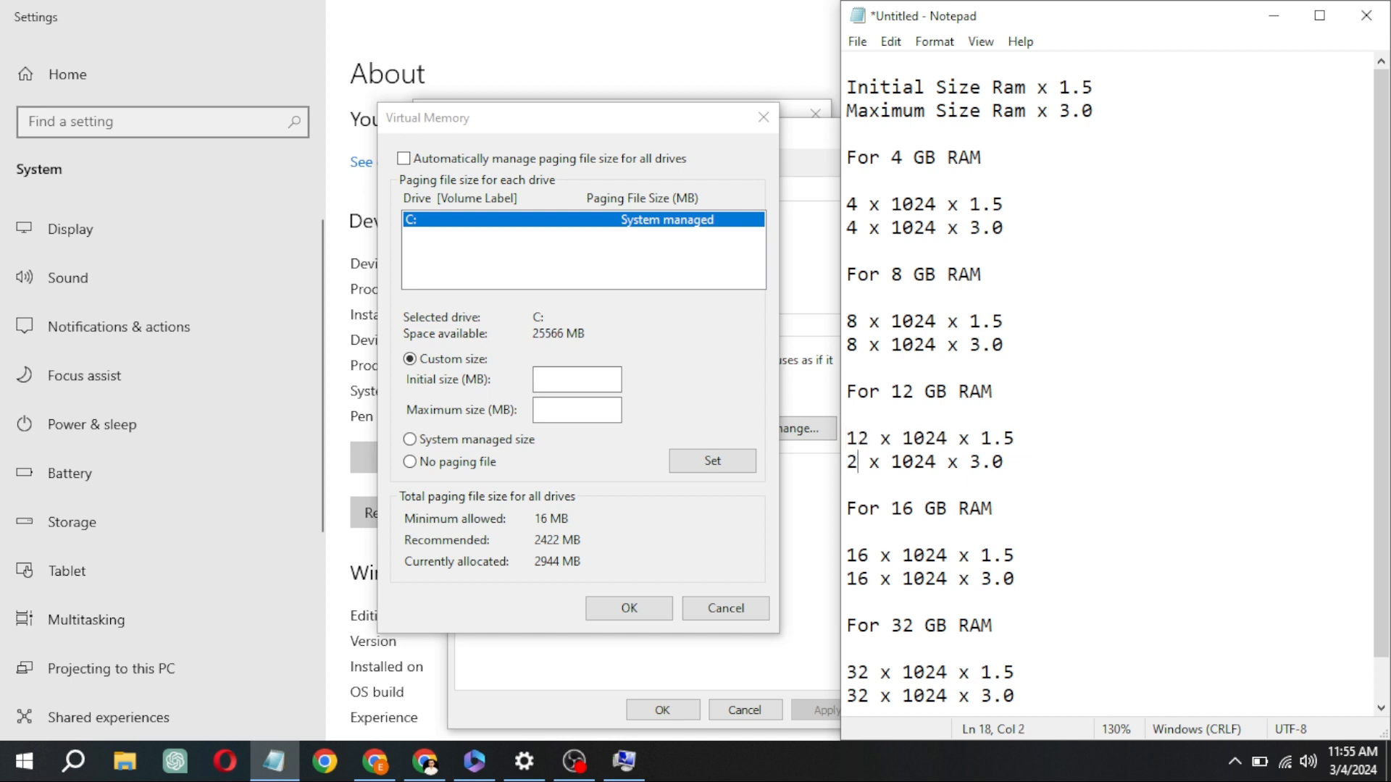
key(BackSpace)
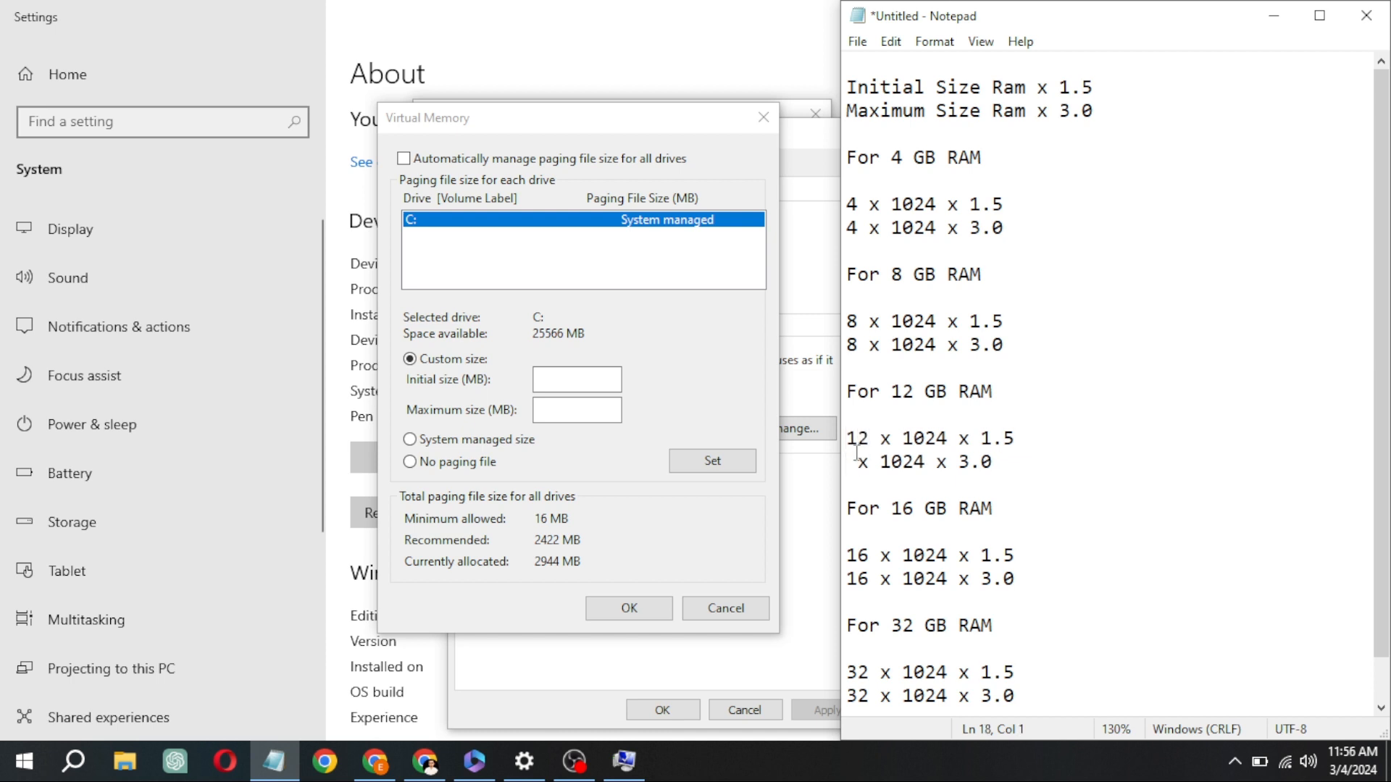
text(12)
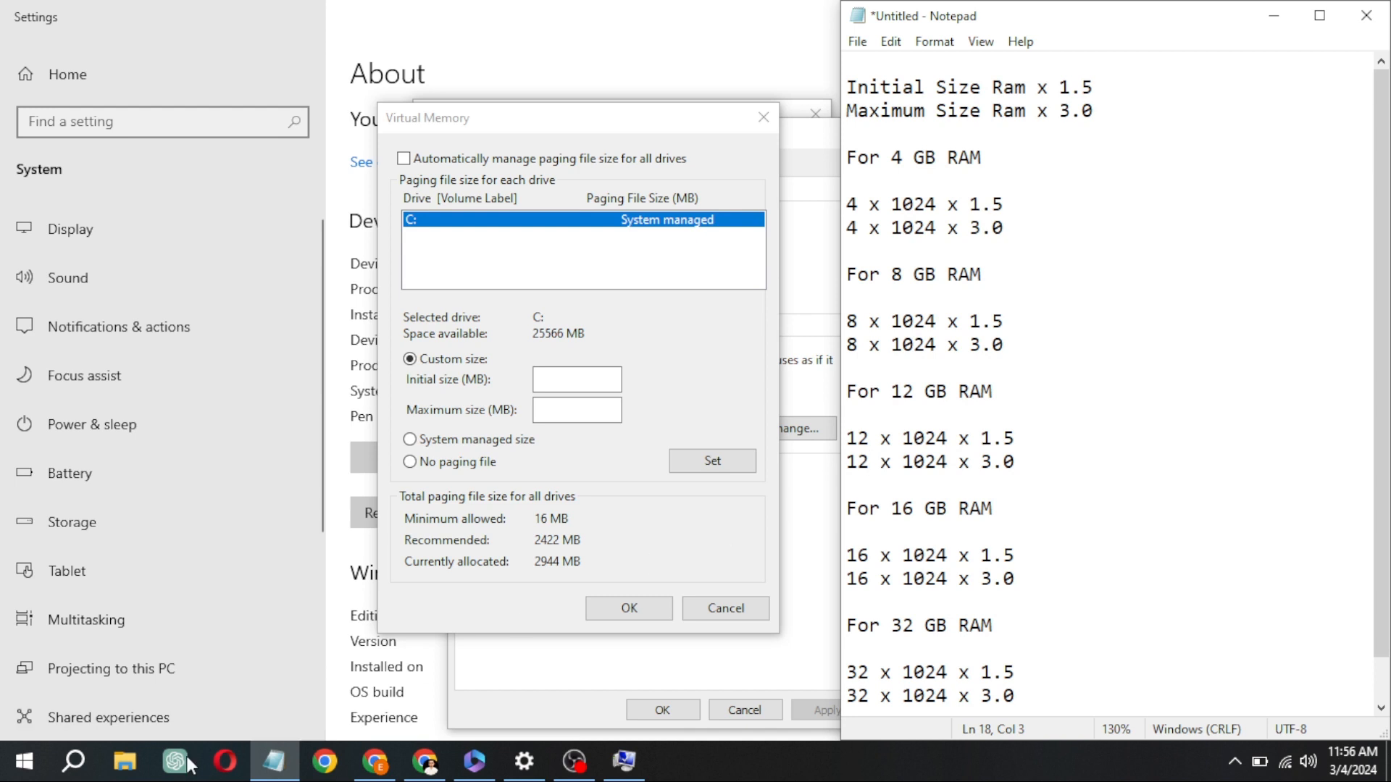
Step: Open Calculator and move its window clear of the Notepad formulas and the paging file size fields
click(73, 762)
text(calcut)
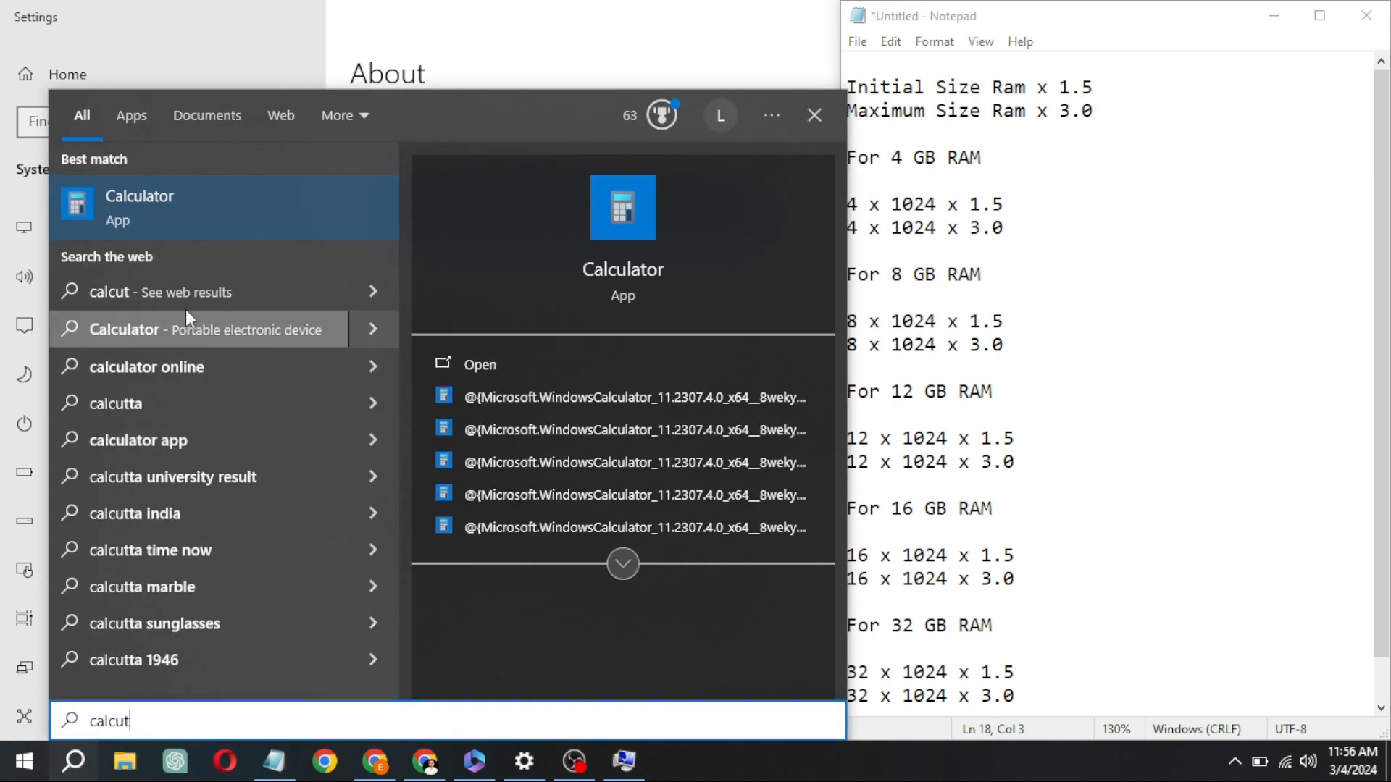
click(173, 219)
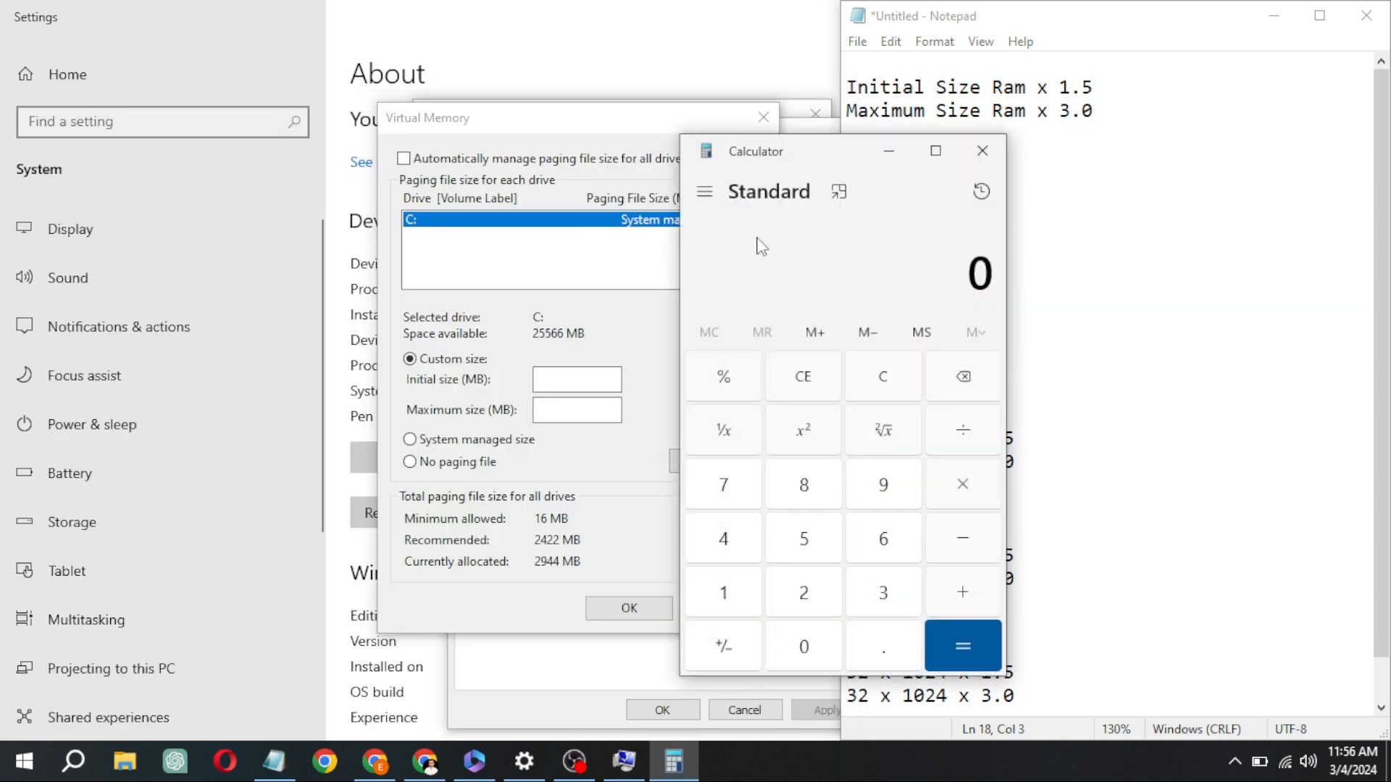
drag(855, 146, 247, 134)
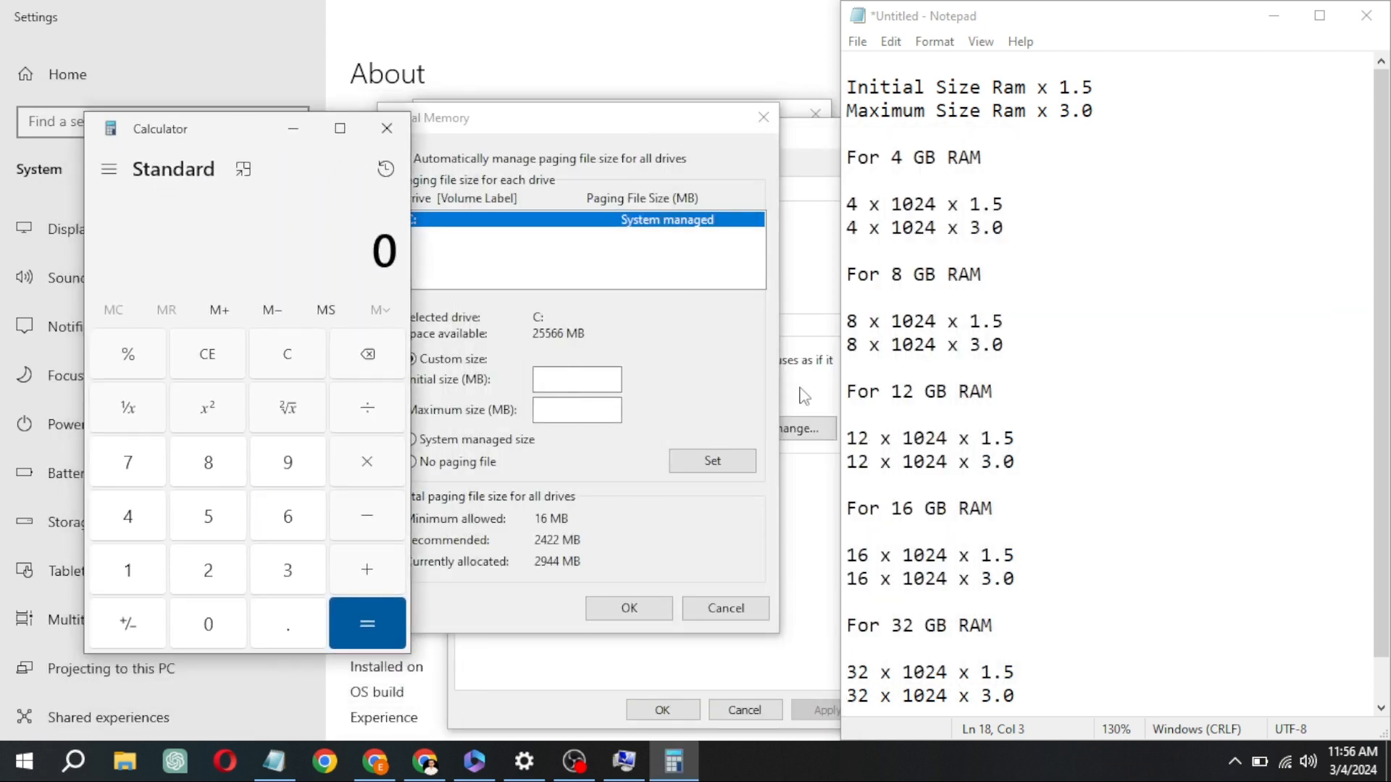
Step: Calculate the initial paging file size for 12 GB of RAM as 12 × 1024 × 1.5
click(128, 572)
click(208, 571)
click(351, 479)
click(134, 579)
click(211, 626)
click(192, 565)
click(145, 513)
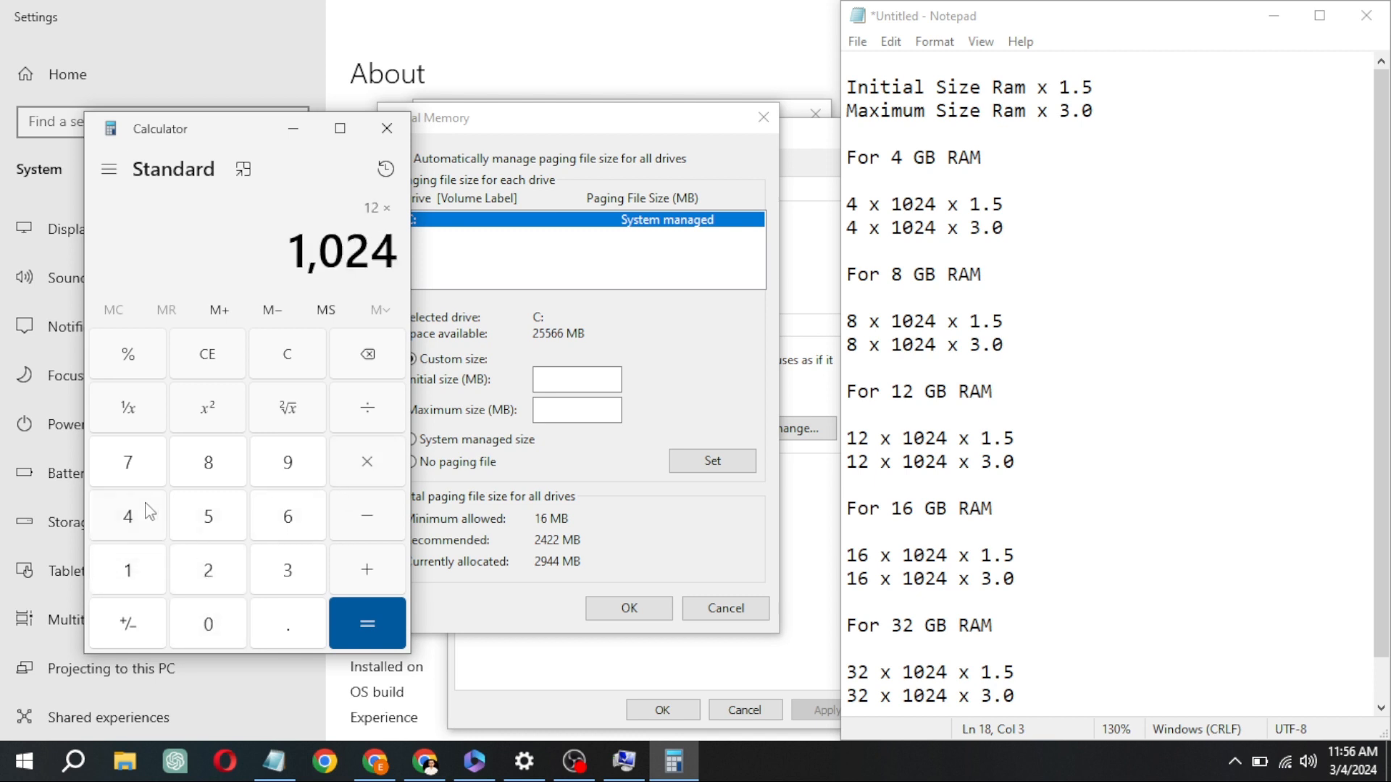
click(349, 627)
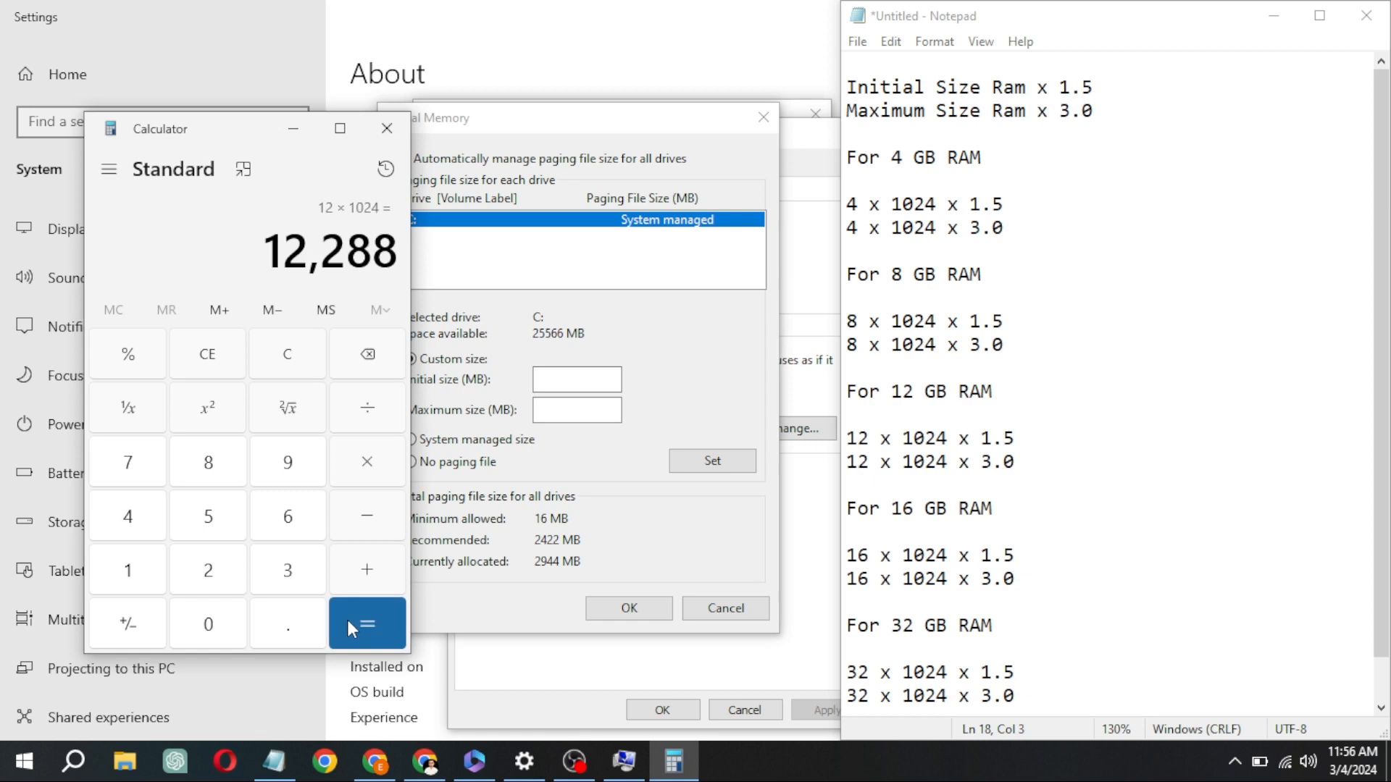
click(352, 465)
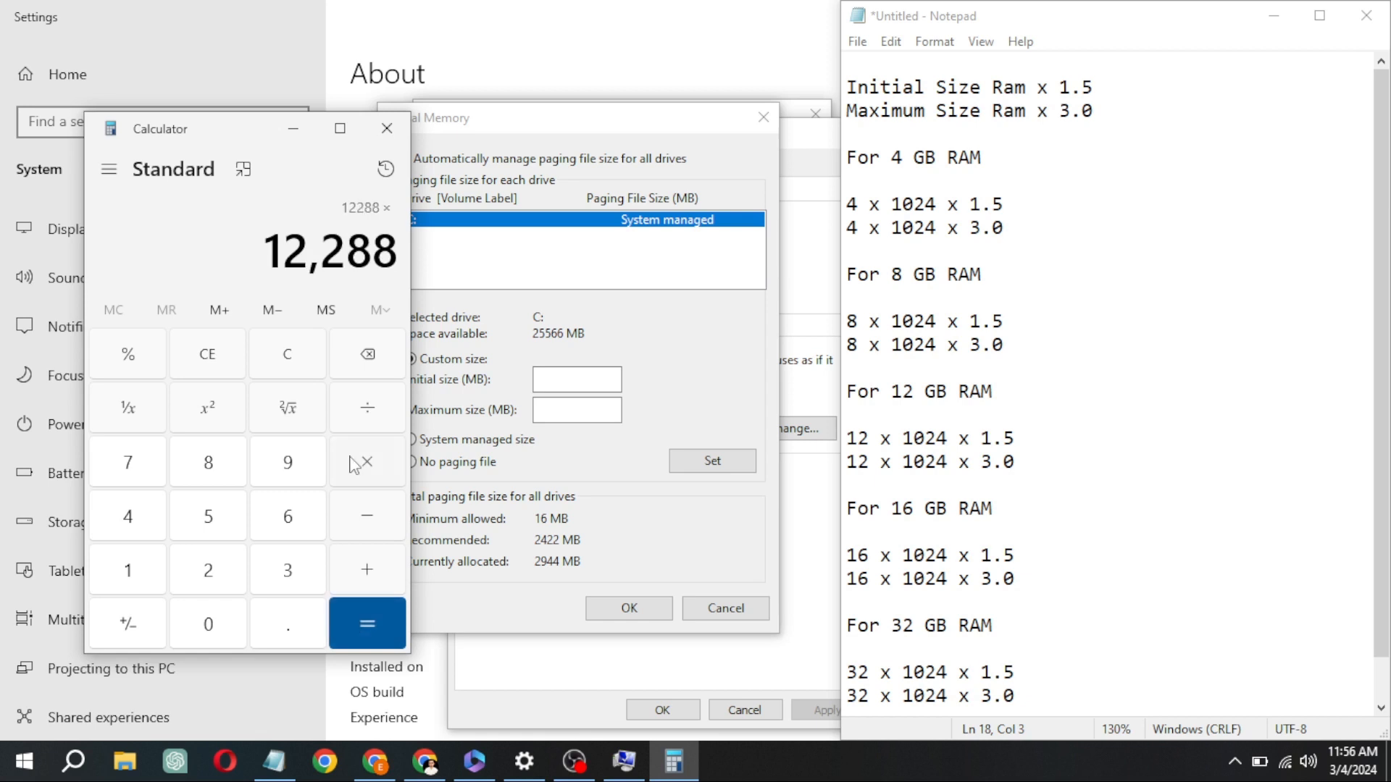
click(129, 578)
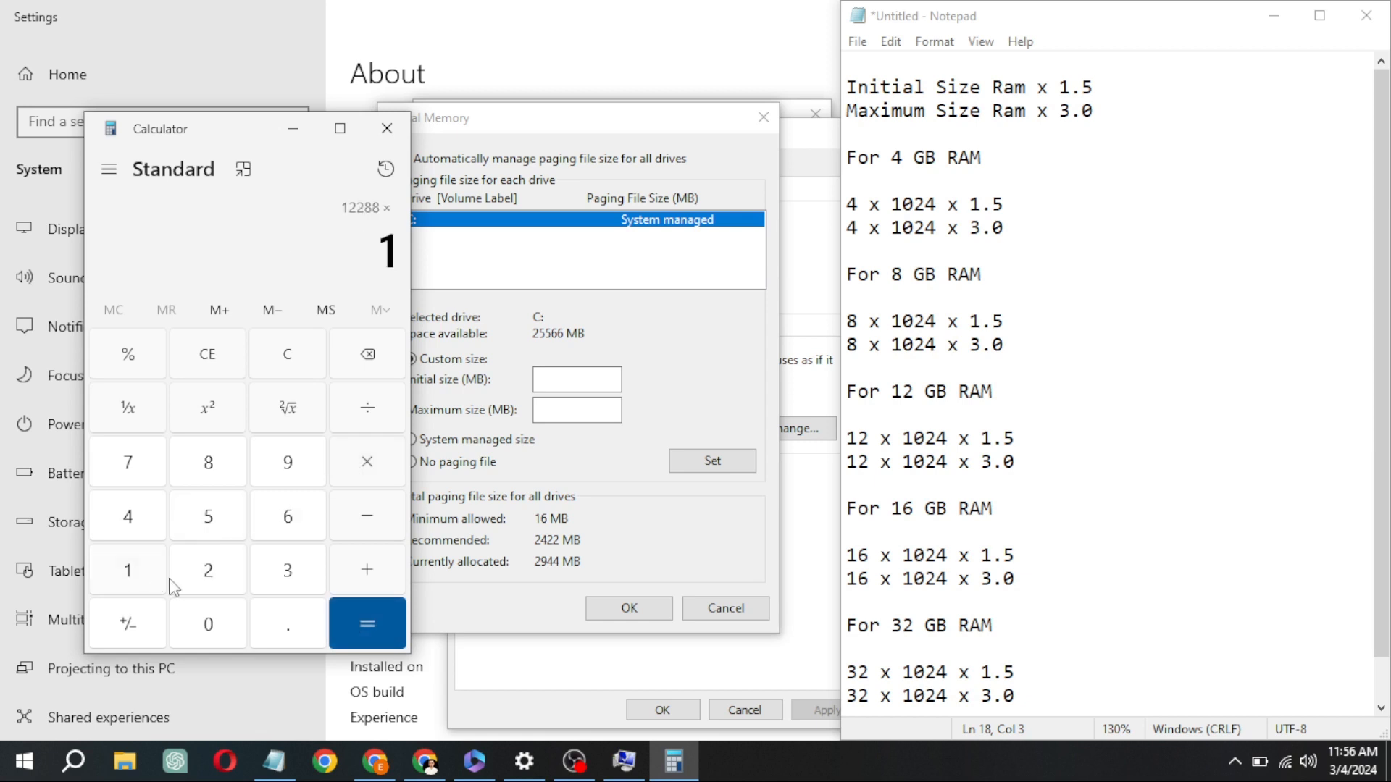
click(274, 627)
click(210, 514)
click(378, 617)
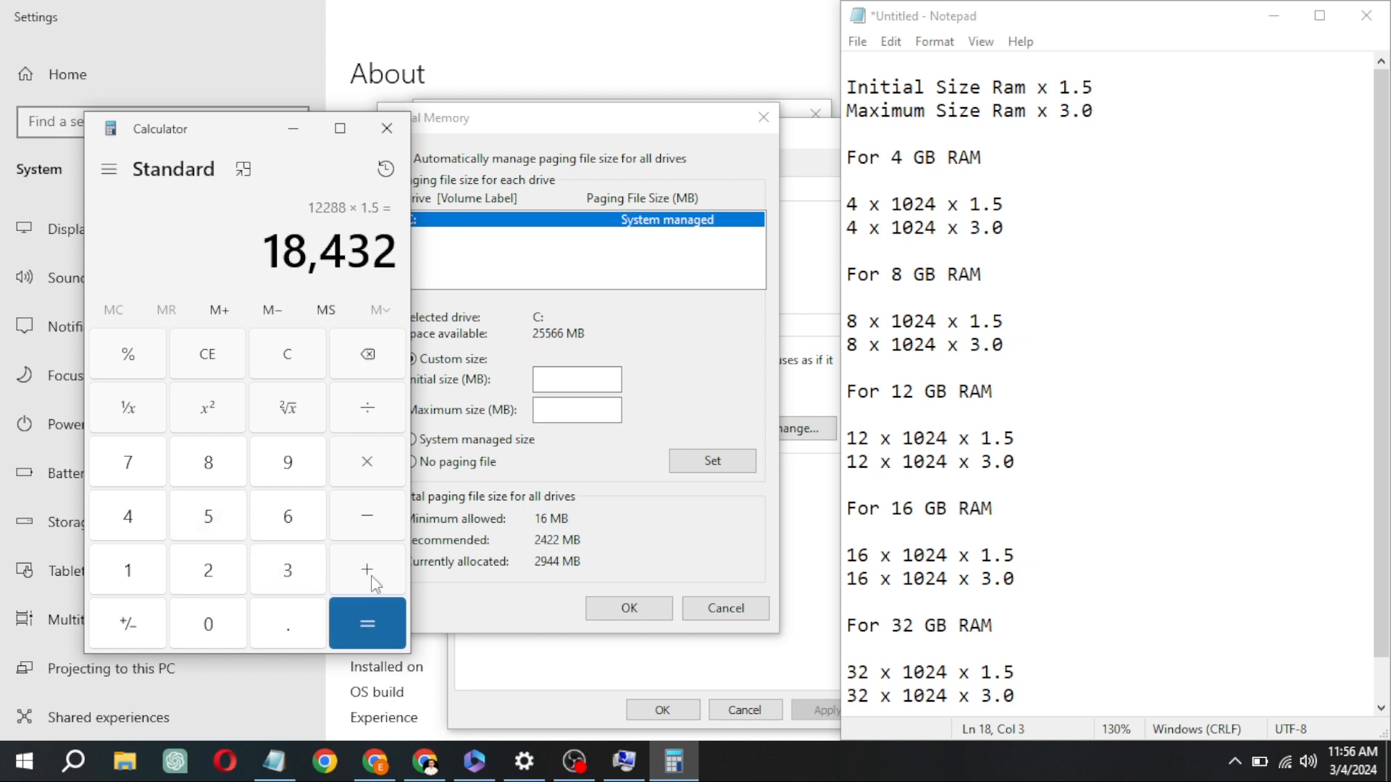
Step: Copy the calculated result into the Virtual Memory dialog, setting the initial size to 18,432 MB
drag(266, 257, 398, 258)
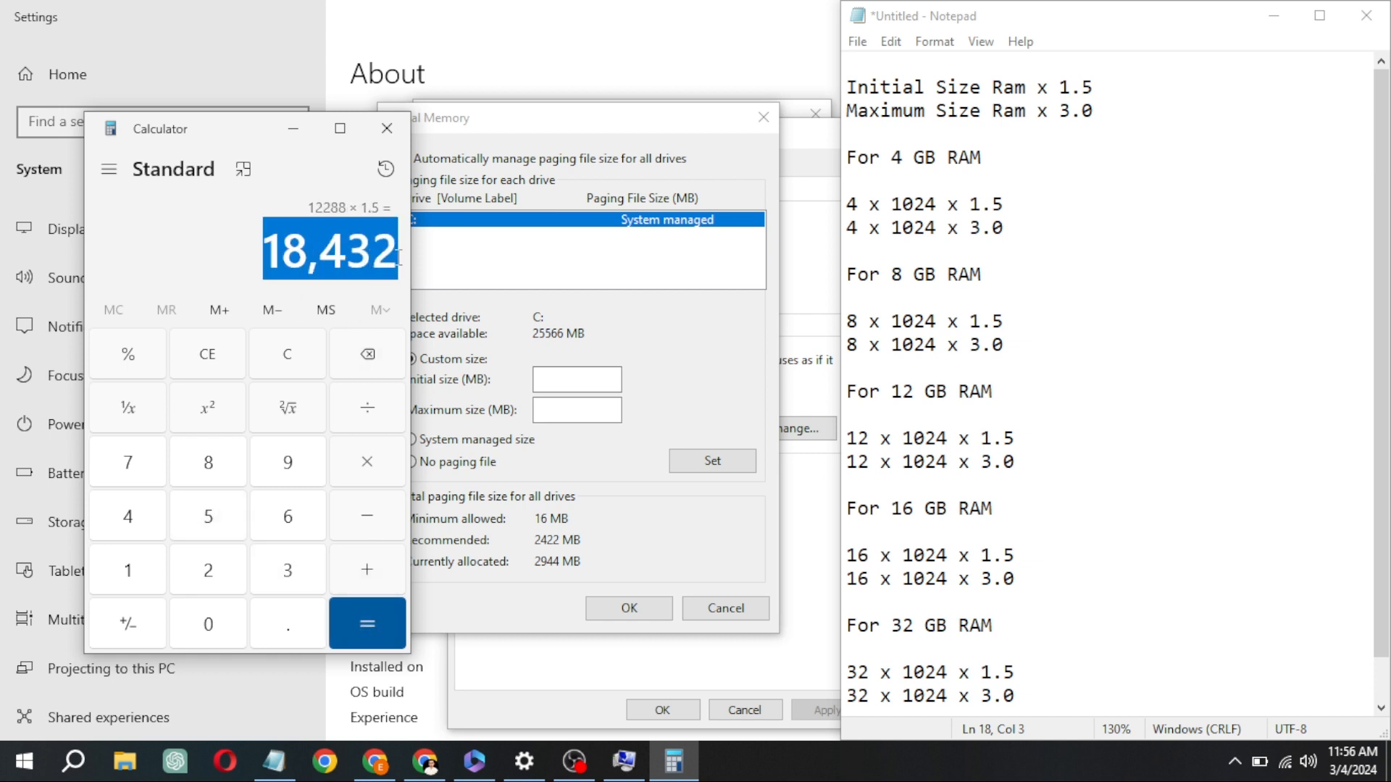
click(540, 379)
text(18432)
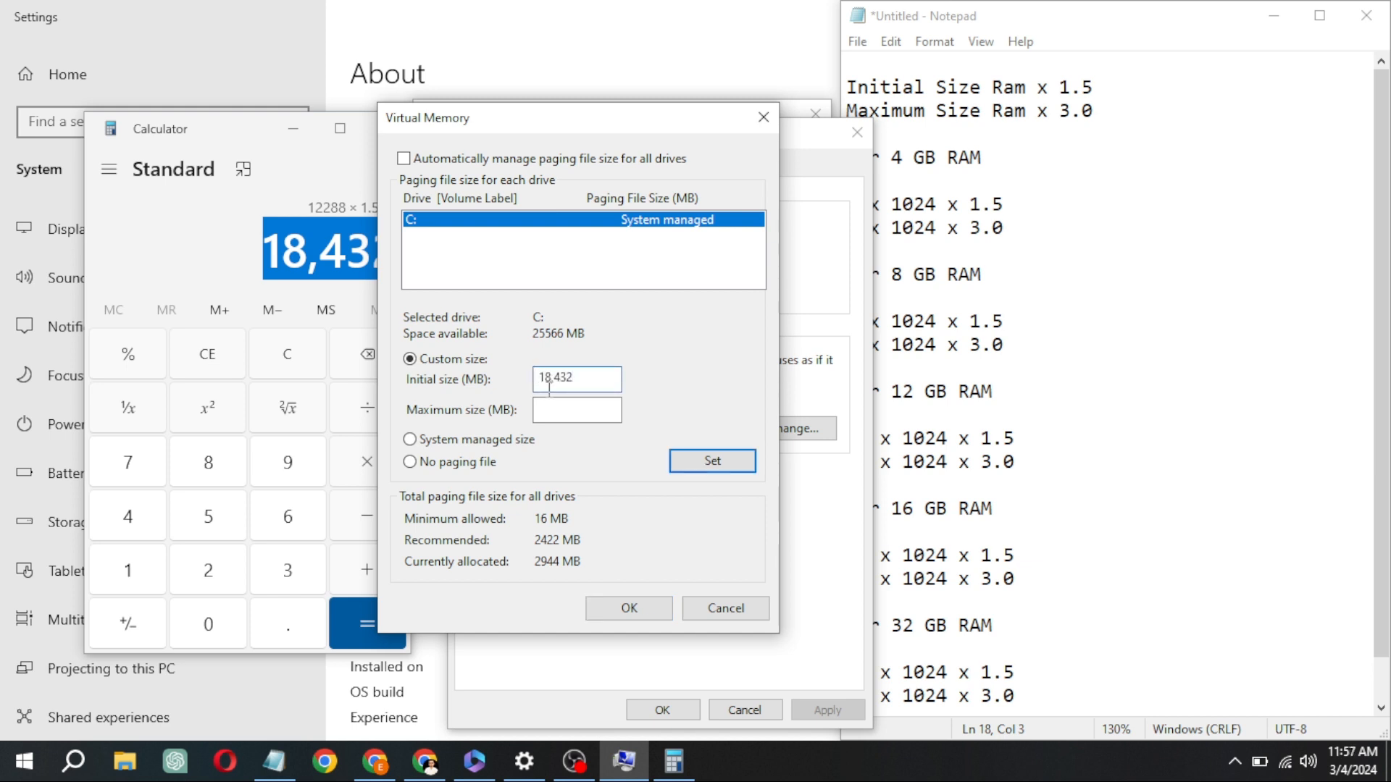
click(542, 408)
Step: Clear Calculator and calculate the maximum paging file size for 12 GB of RAM as 12 × 1024 × 3
click(177, 247)
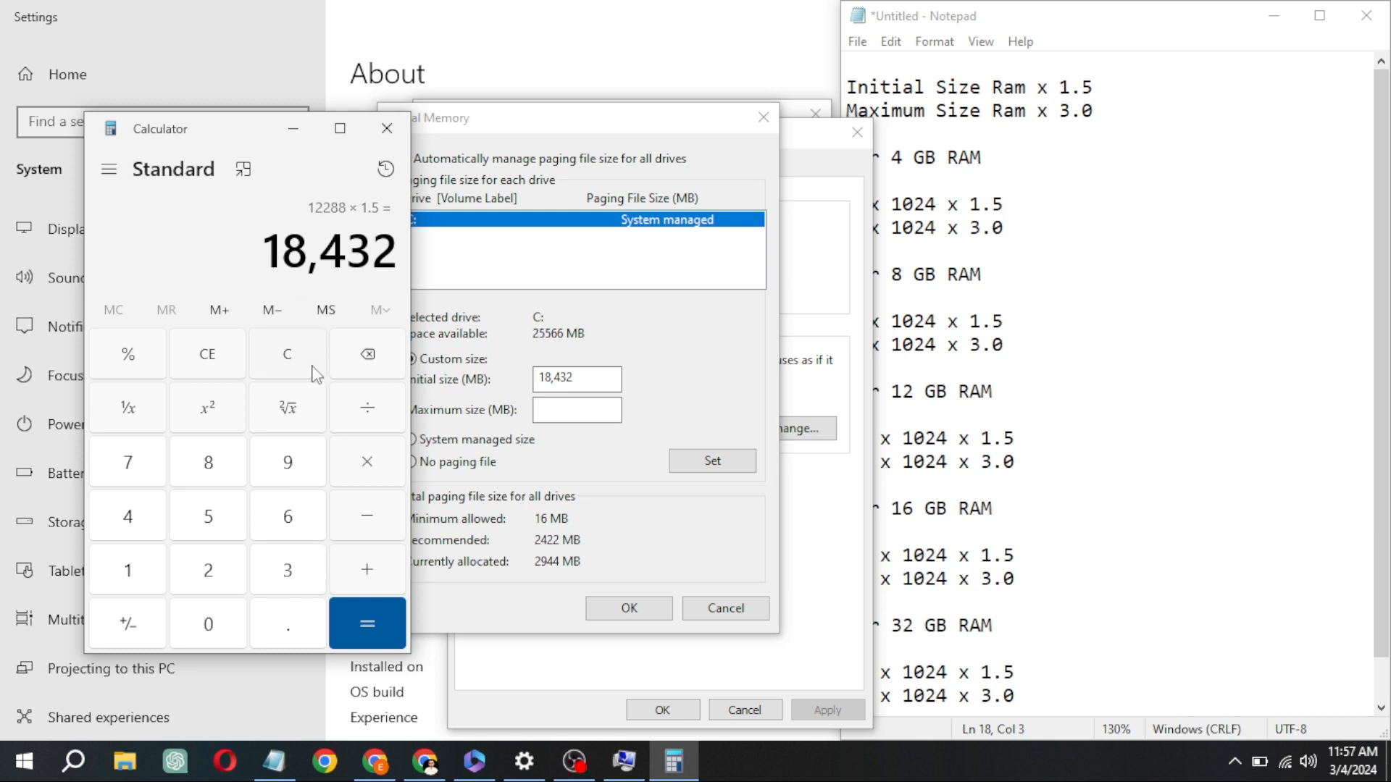
click(288, 355)
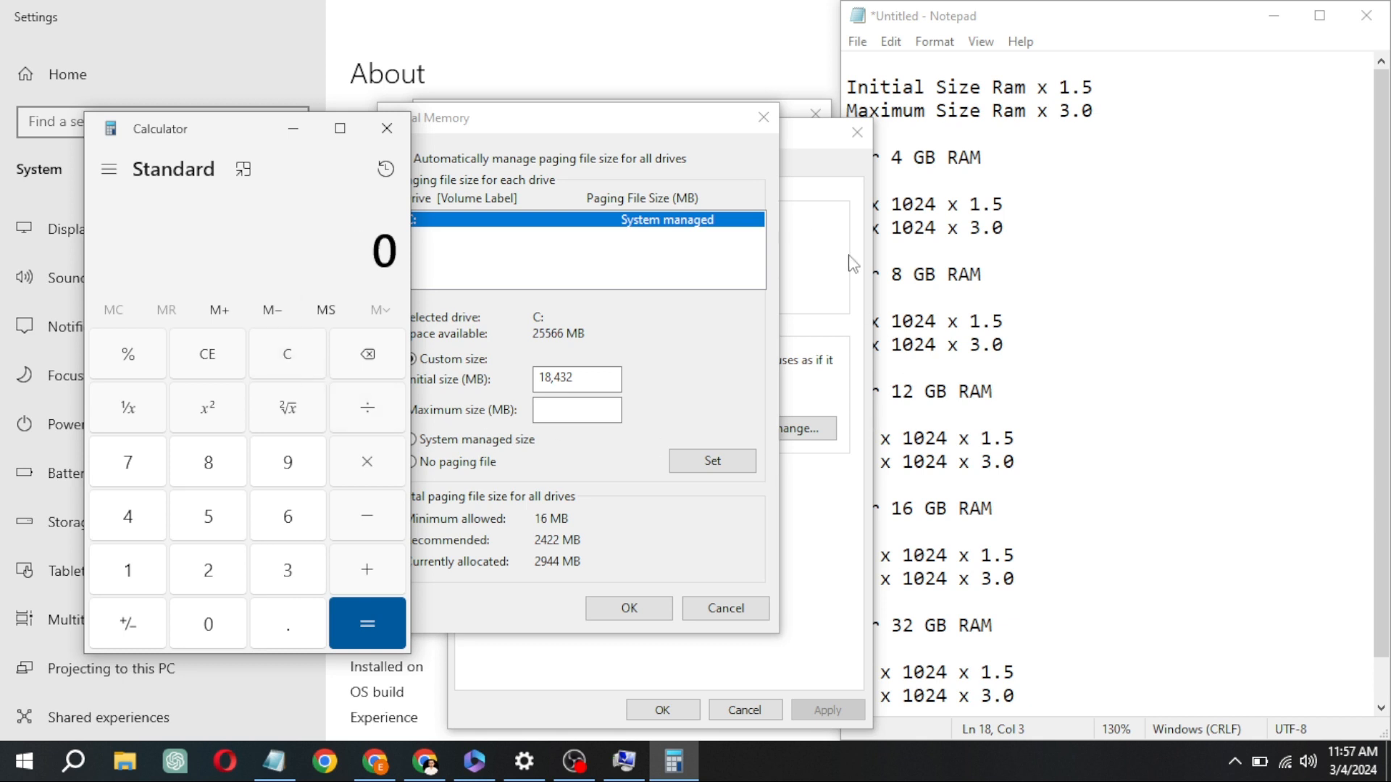
click(1138, 227)
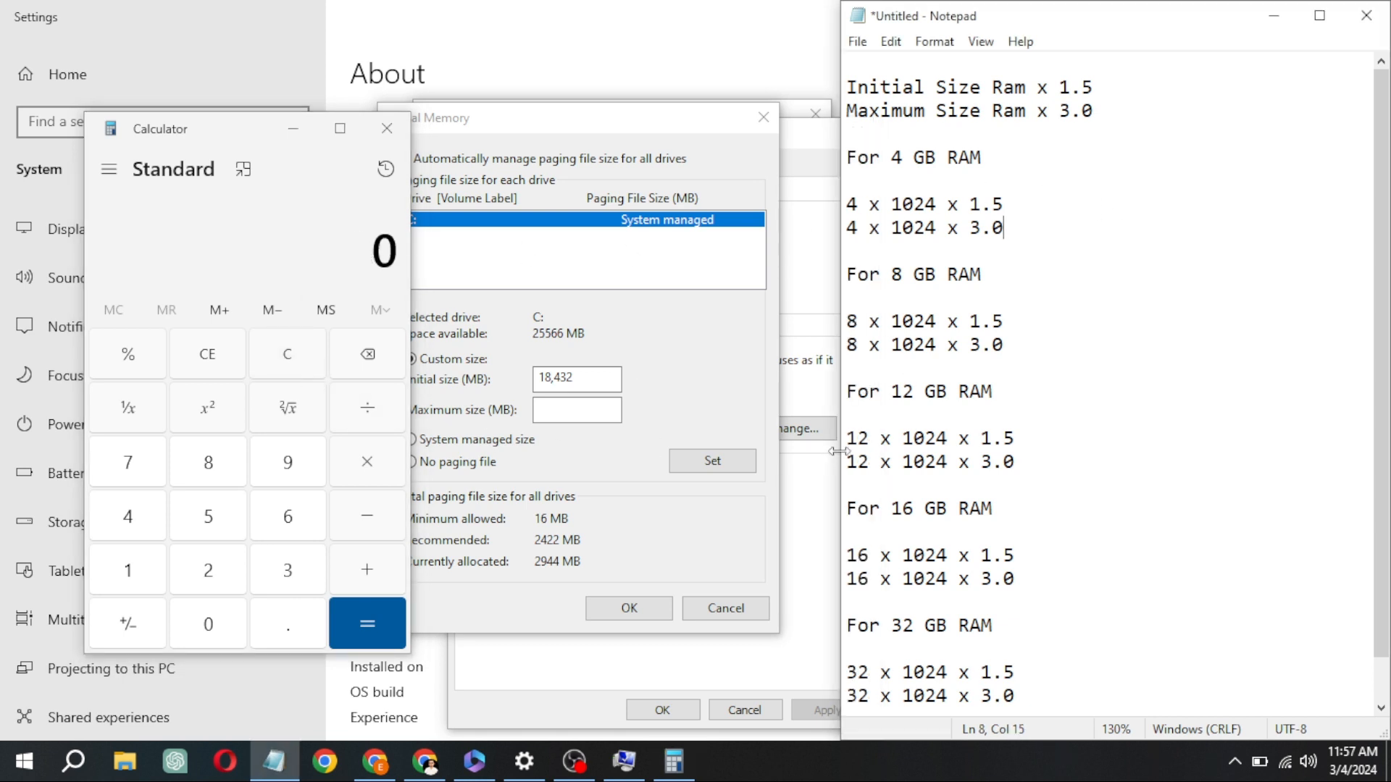
click(115, 576)
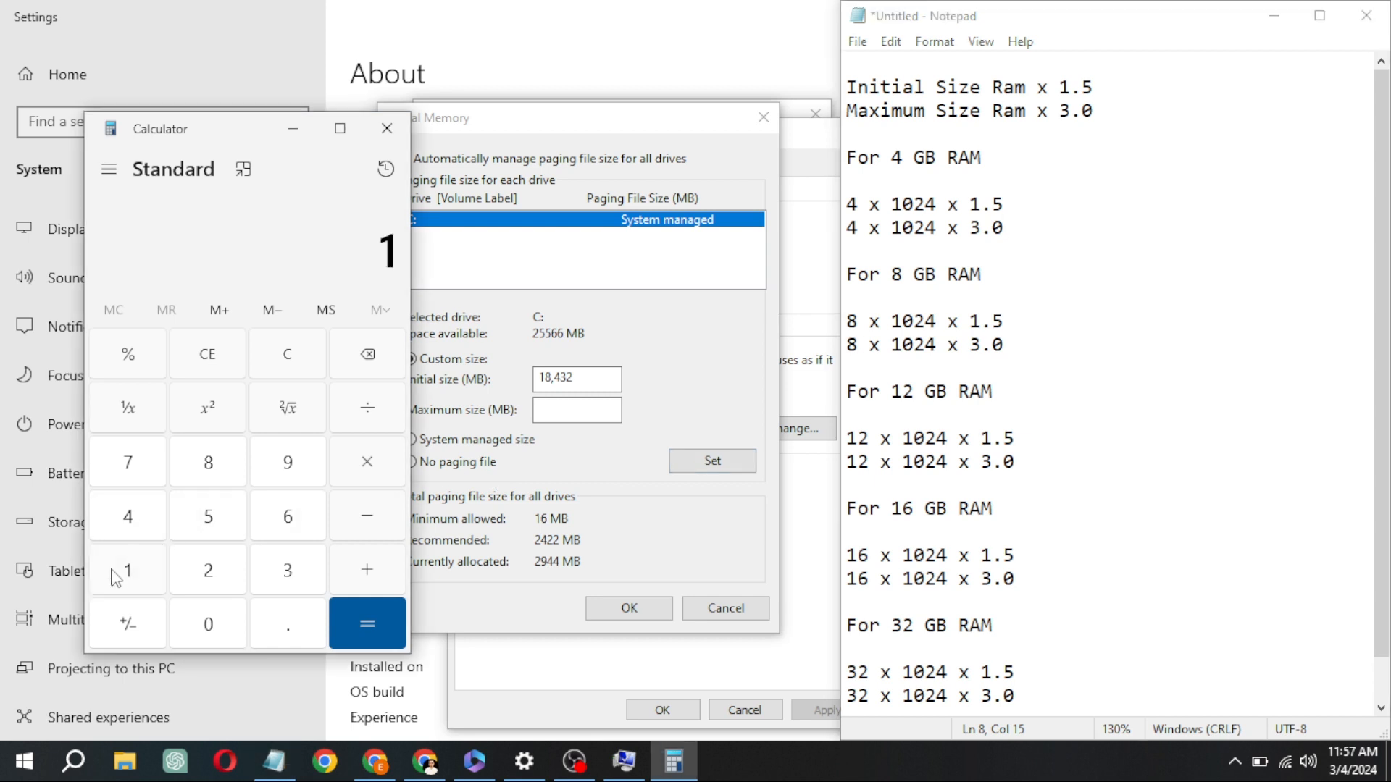
click(205, 573)
click(362, 464)
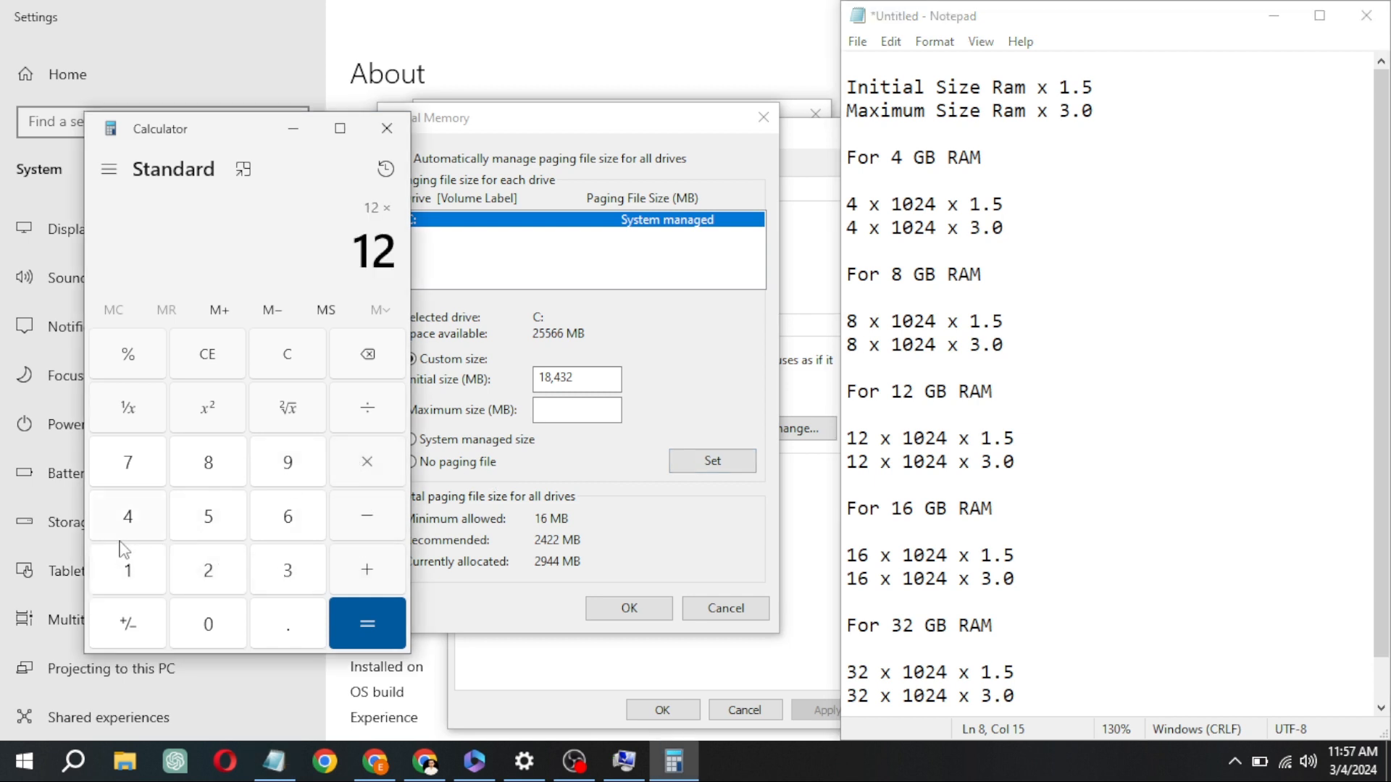
click(128, 569)
click(210, 623)
click(215, 575)
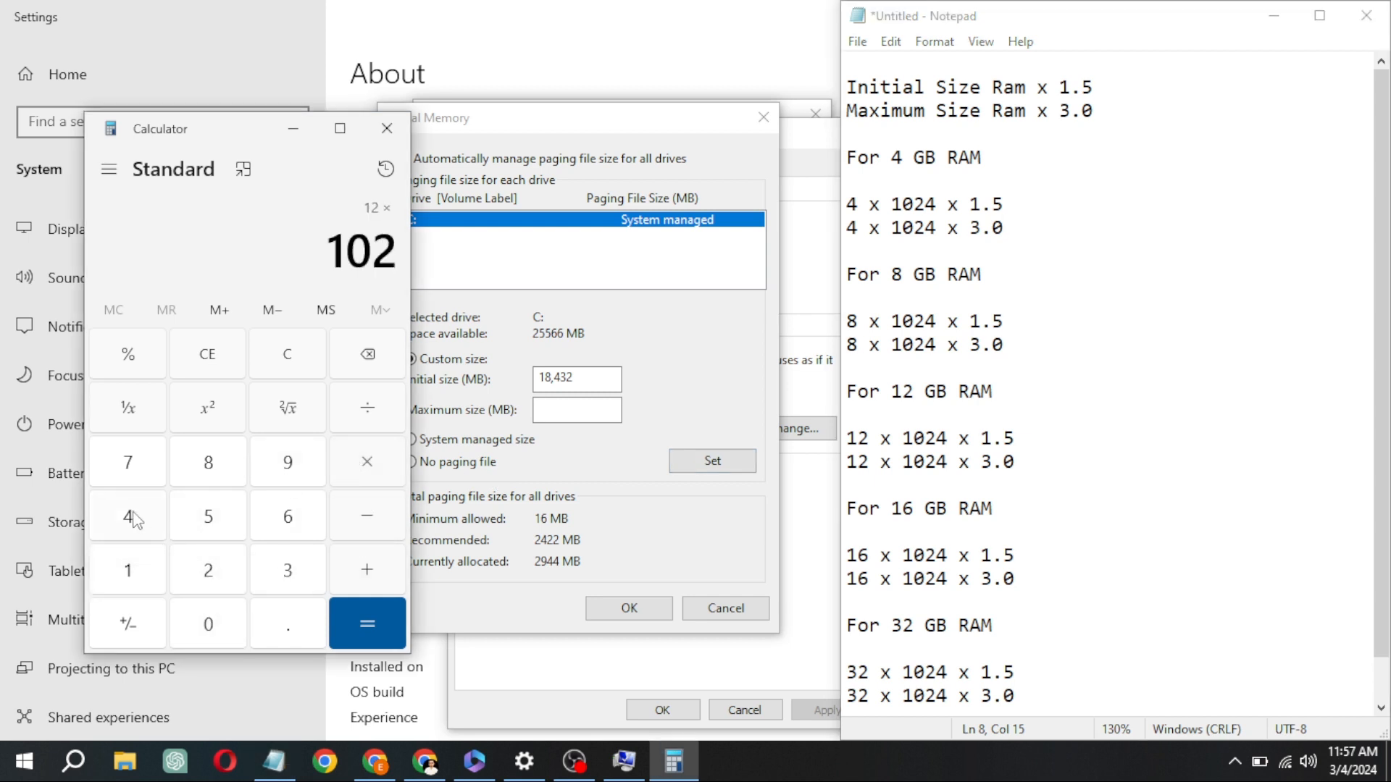
click(133, 515)
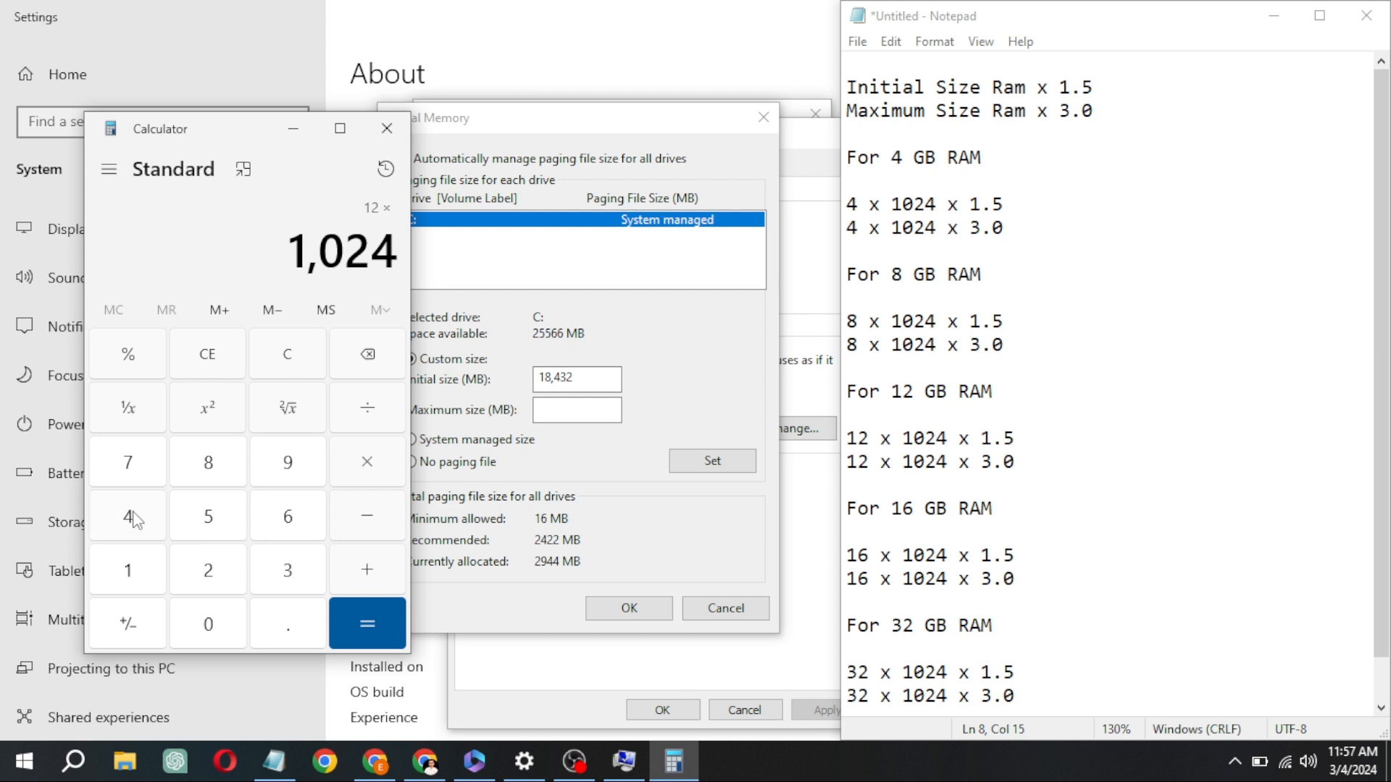
click(352, 616)
click(356, 472)
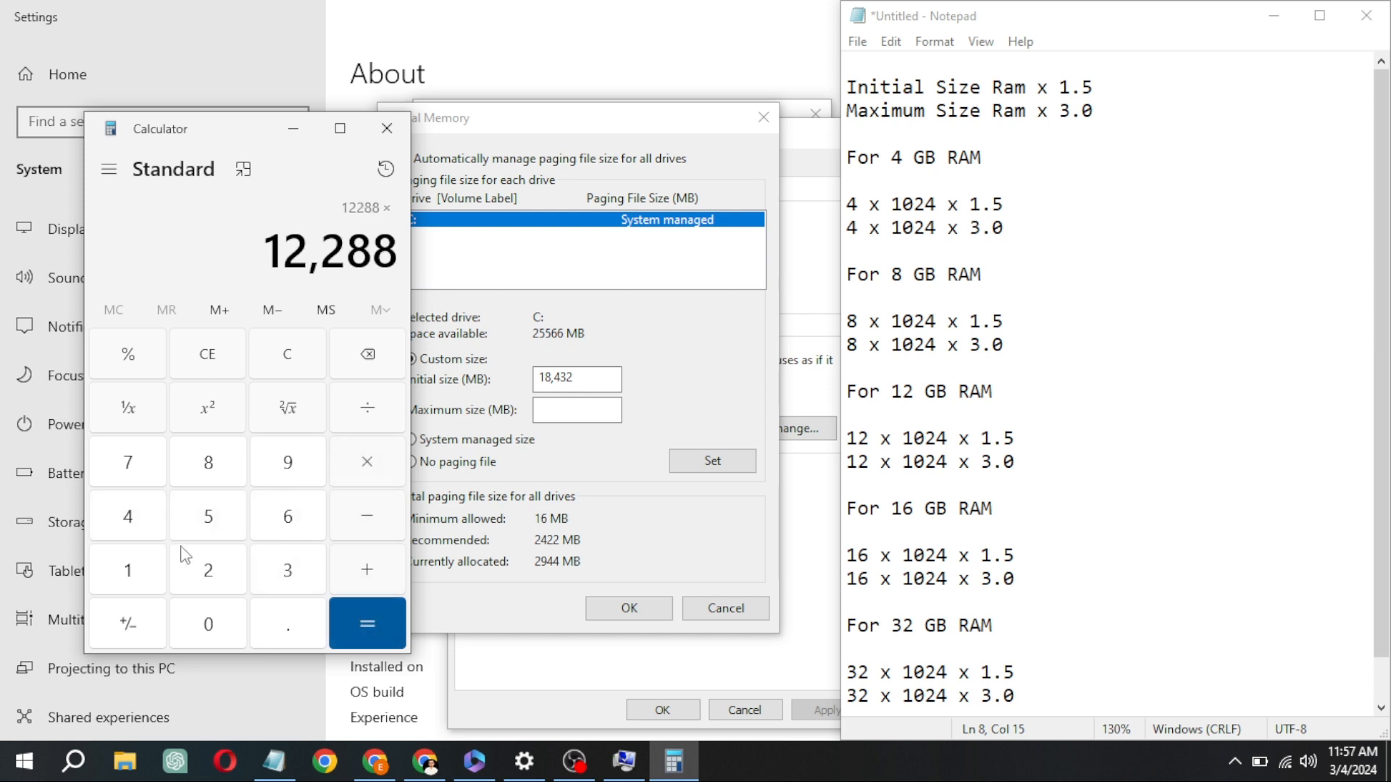
click(284, 575)
click(372, 639)
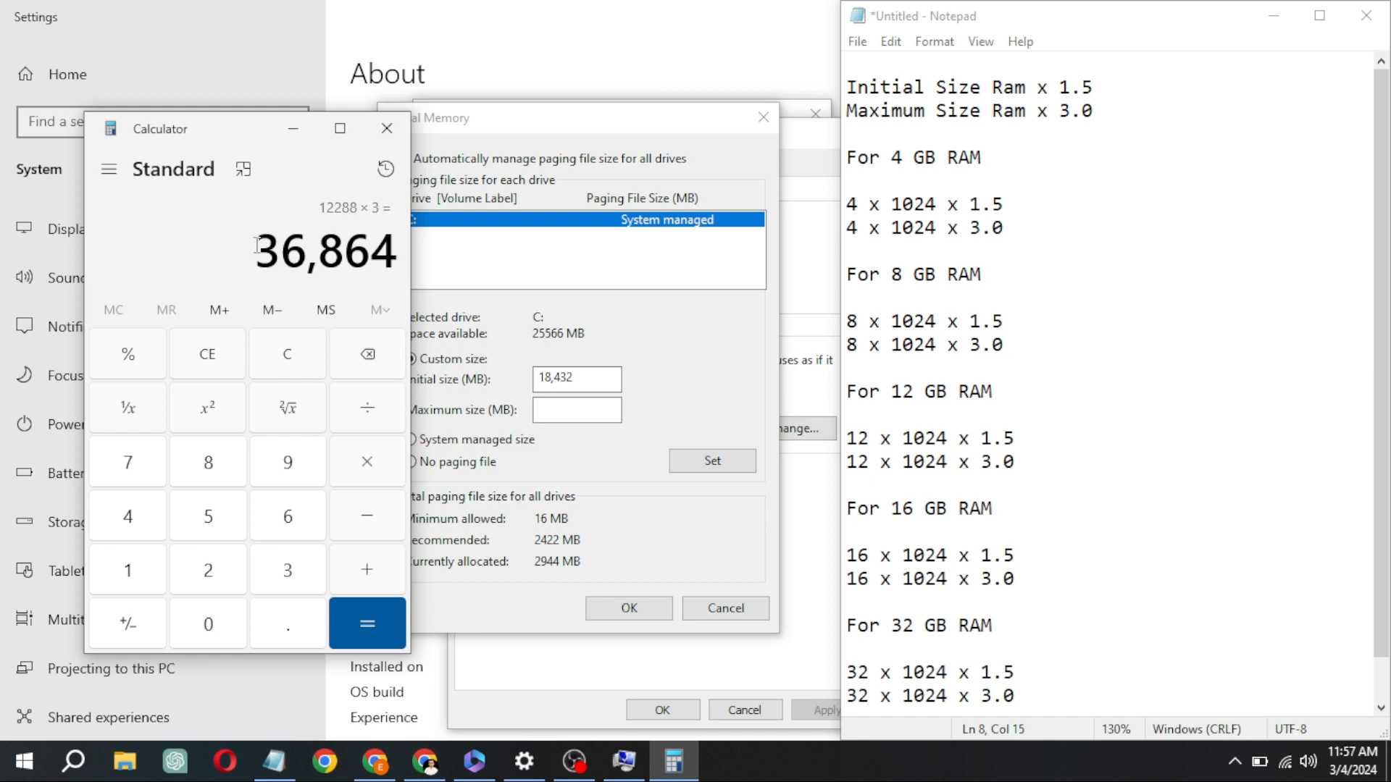
Step: Copy the new result into the Virtual Memory dialog, setting the maximum size to 36,864 MB
drag(257, 245, 391, 247)
key(ctrl+c)
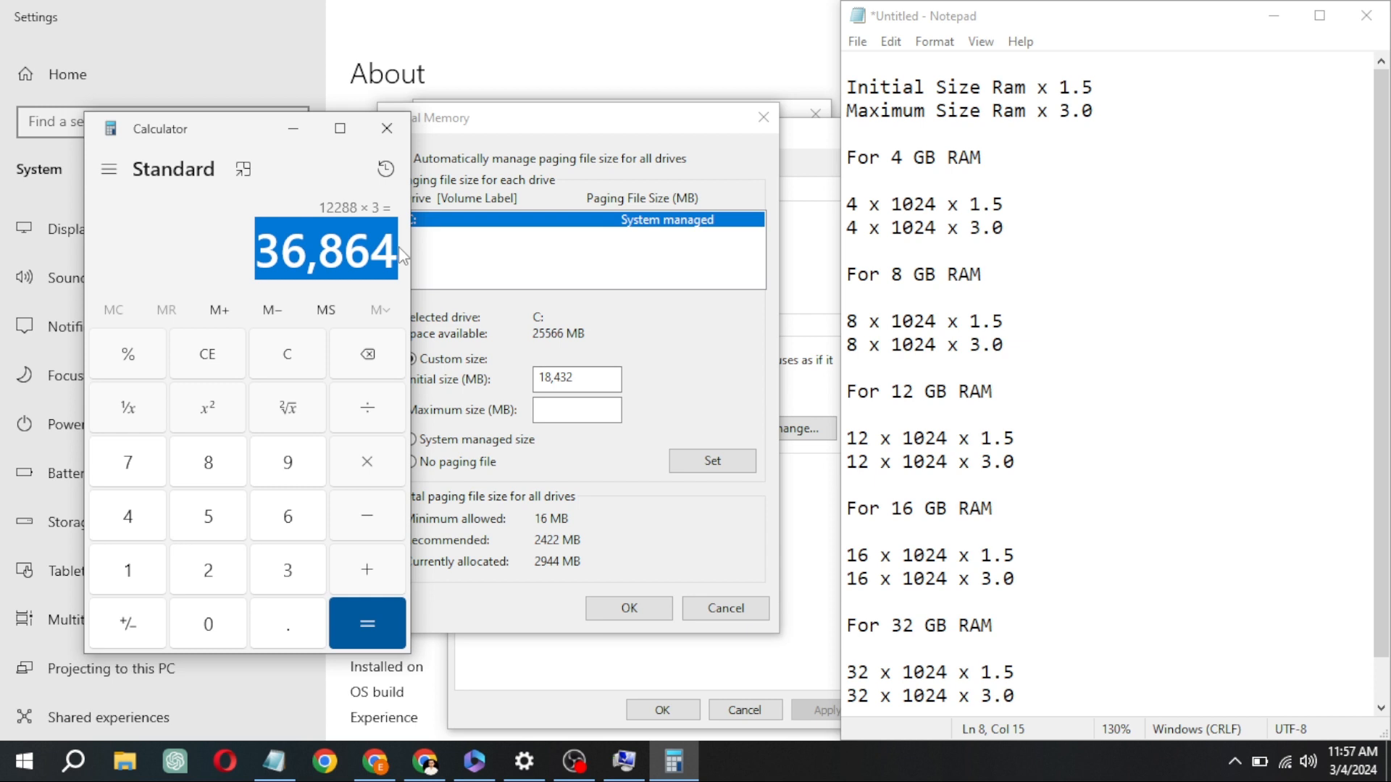
click(577, 410)
key(ctrl+v)
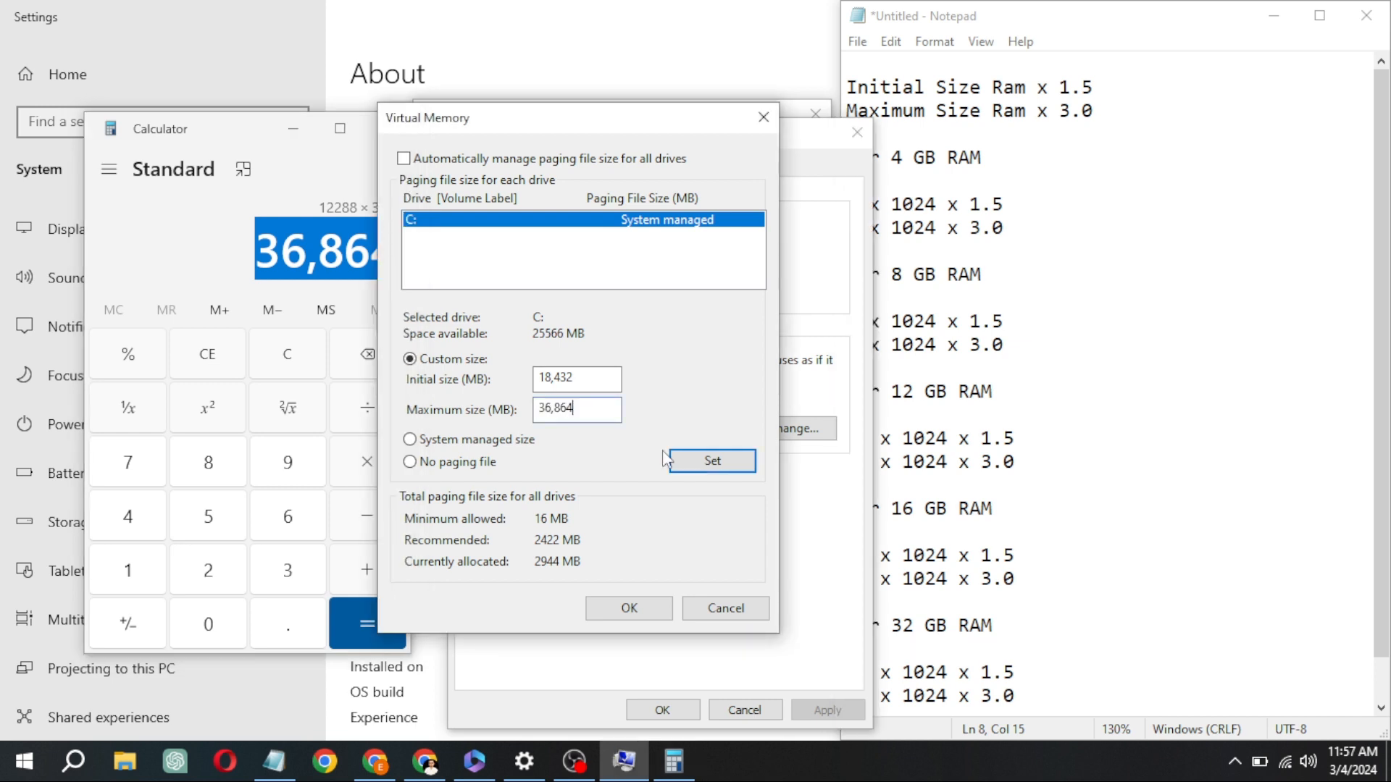